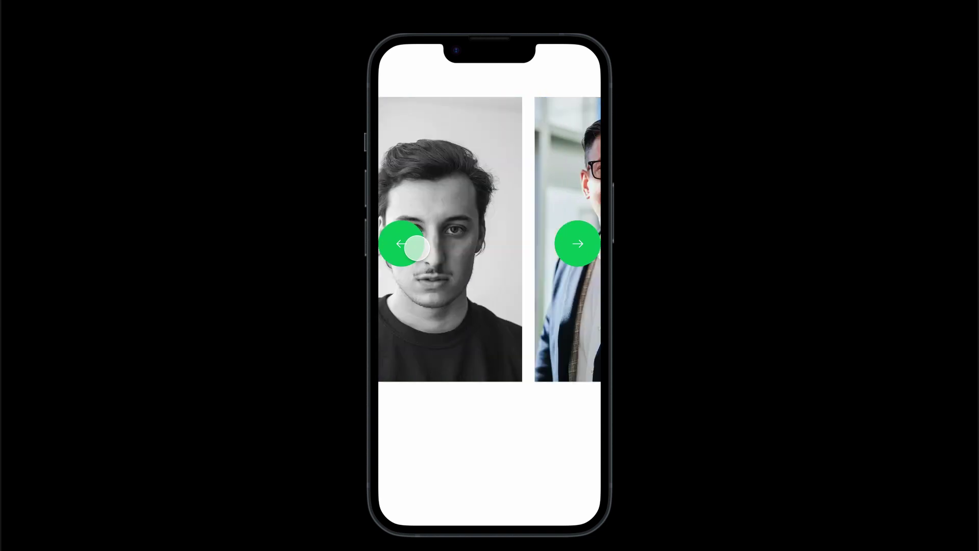
# Try out the finished photo slider prototype by moving forward and back through its slides.
pyautogui.click(576, 242)
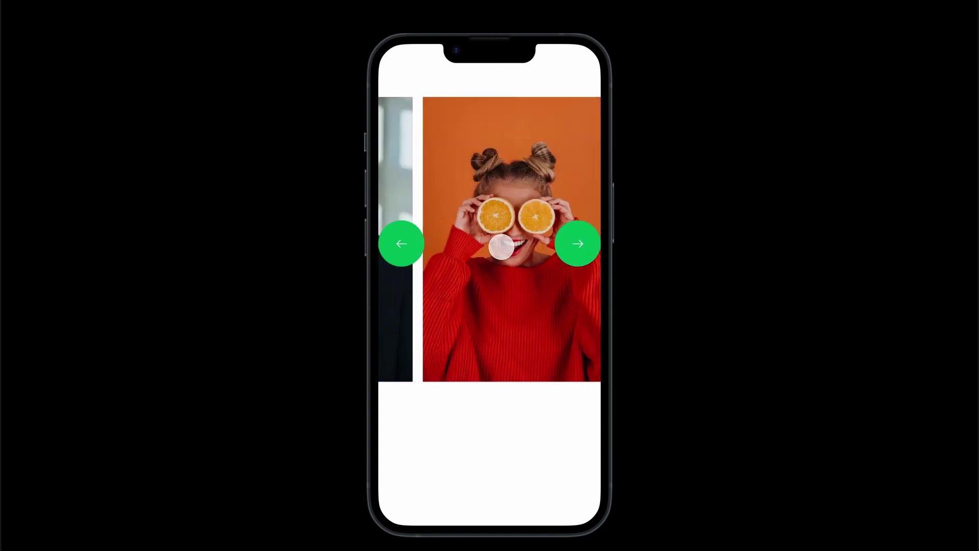
pyautogui.click(407, 243)
pyautogui.click(409, 242)
pyautogui.click(584, 239)
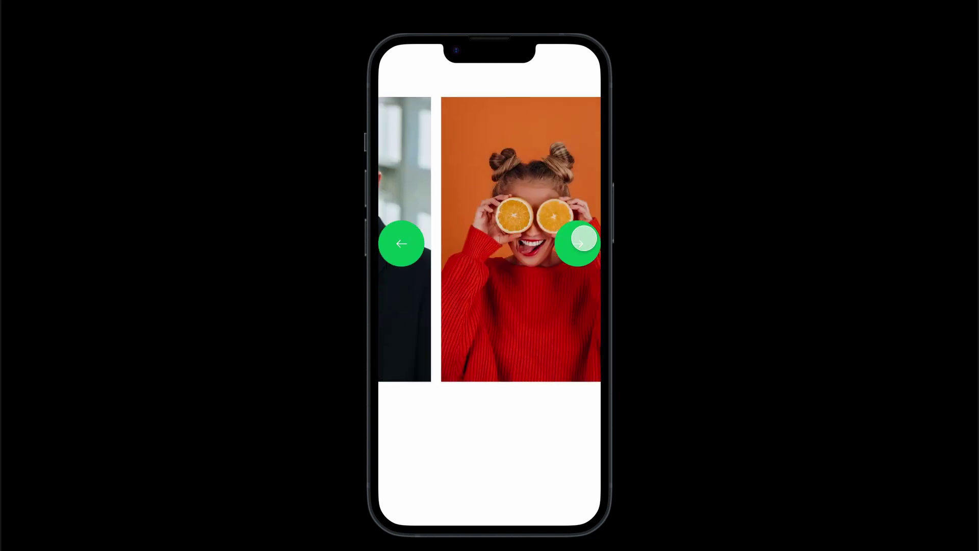
pyautogui.click(397, 241)
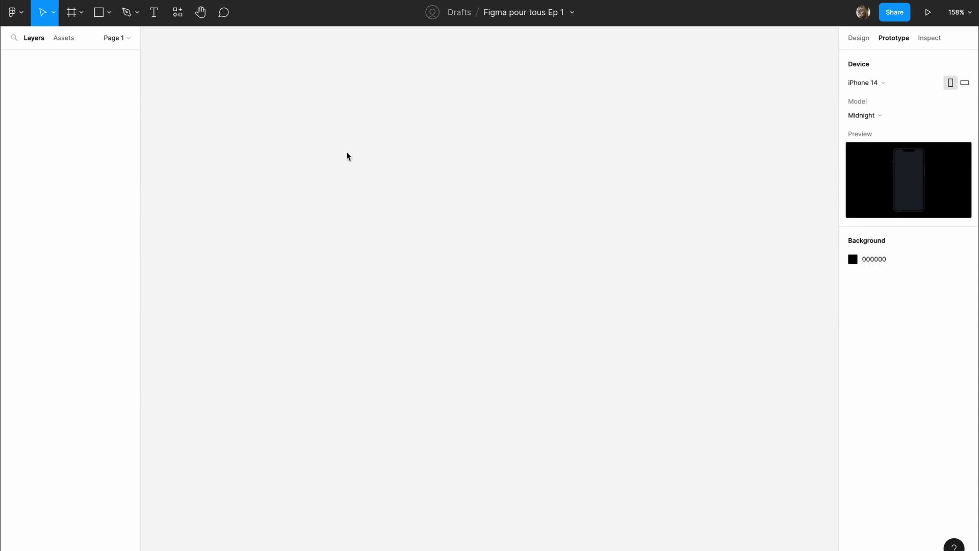
# Browse the Phone, Tablet and Desktop size presets available for a new frame.
pyautogui.press('f')
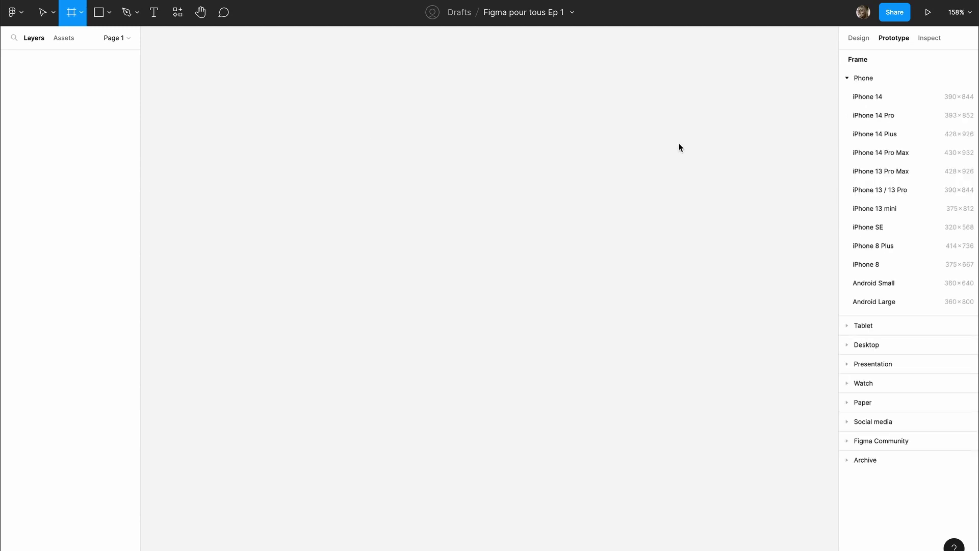
pyautogui.click(846, 79)
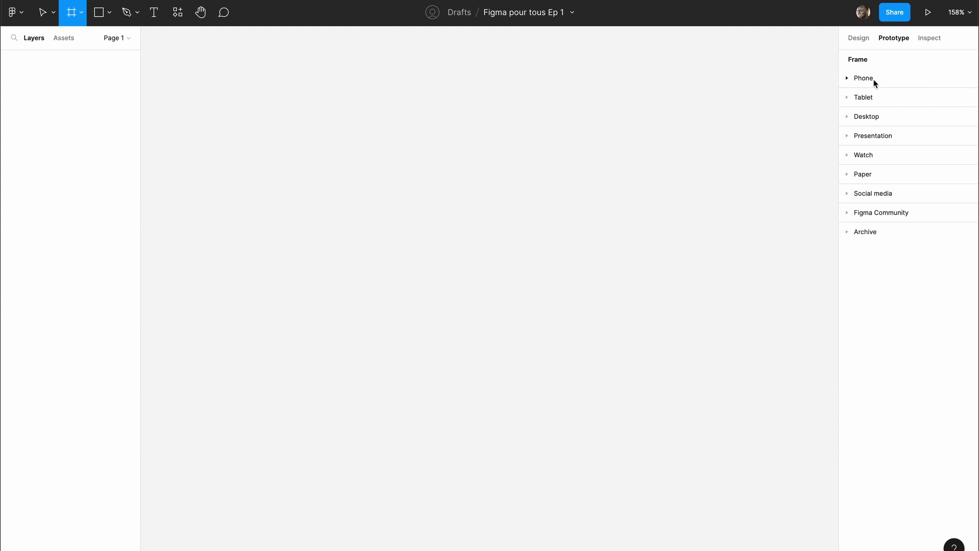
pyautogui.click(848, 119)
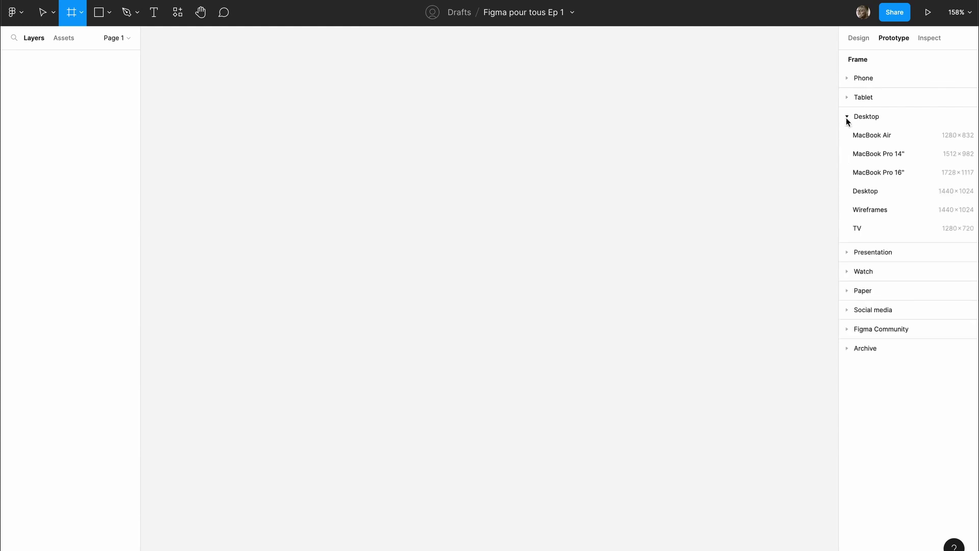
pyautogui.click(847, 117)
pyautogui.click(849, 96)
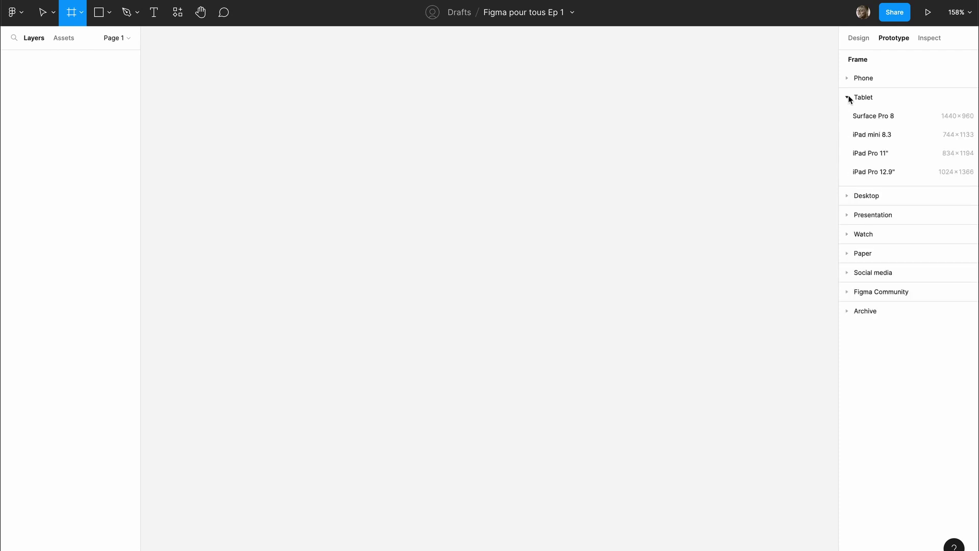
pyautogui.click(849, 95)
pyautogui.click(849, 77)
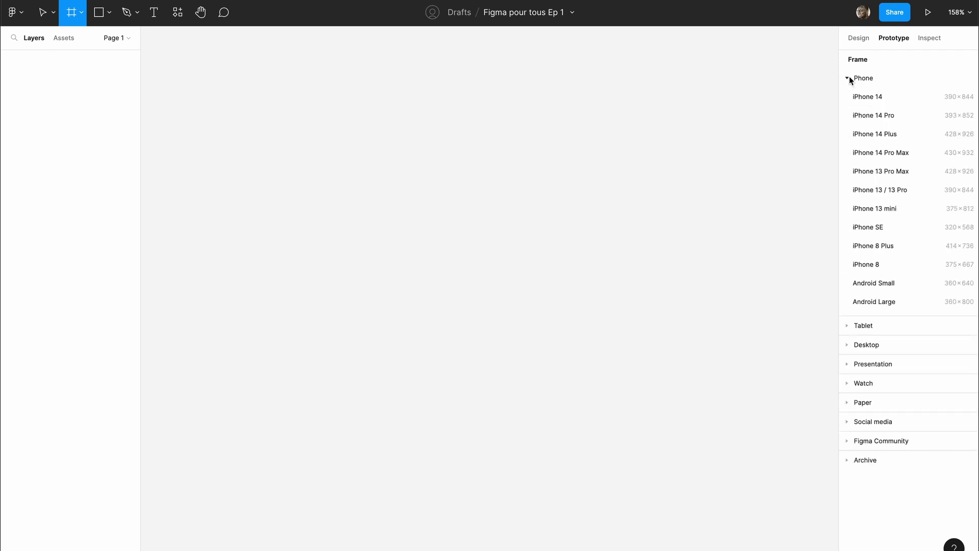
pyautogui.click(850, 76)
pyautogui.click(848, 96)
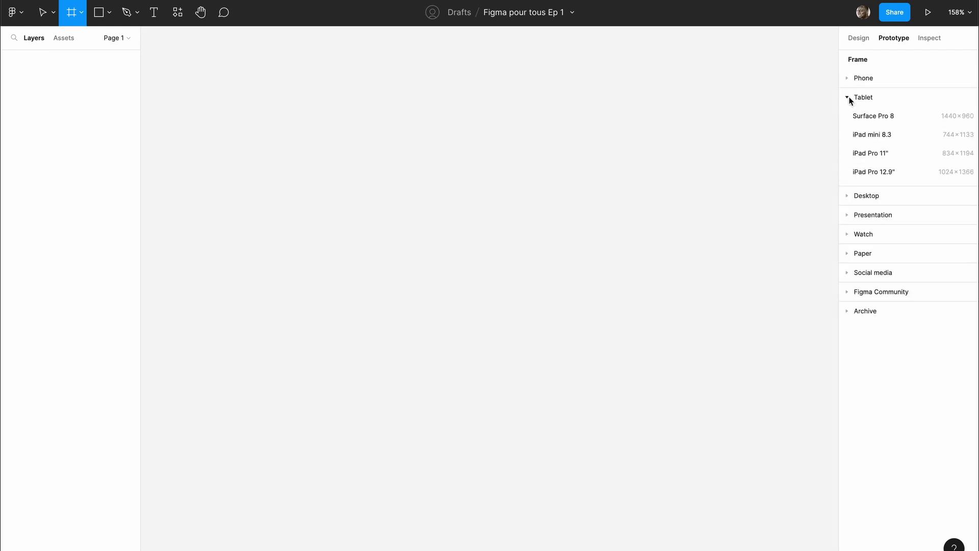
pyautogui.click(849, 97)
pyautogui.click(848, 118)
pyautogui.click(849, 118)
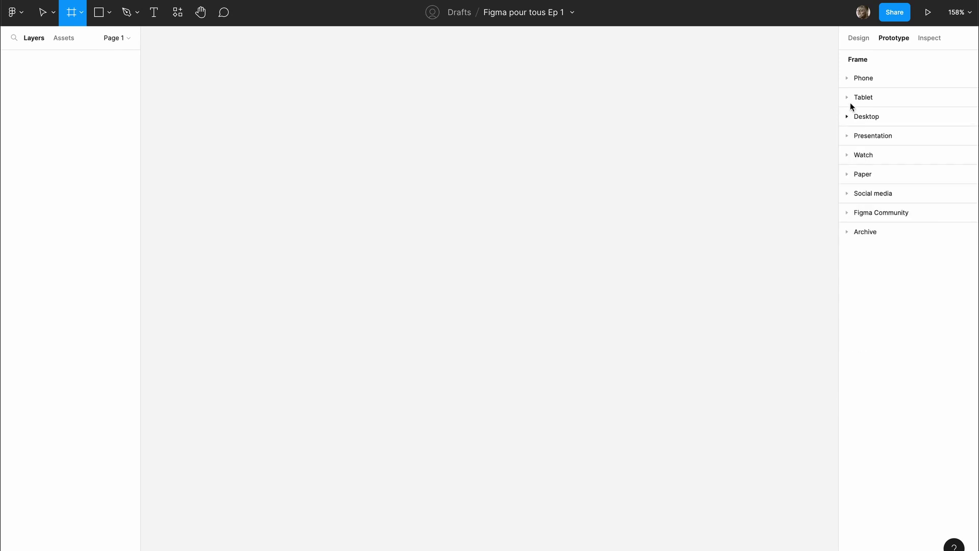
# Create a frame from the iPhone 14 preset (390 × 844) and show its design properties.
pyautogui.click(849, 78)
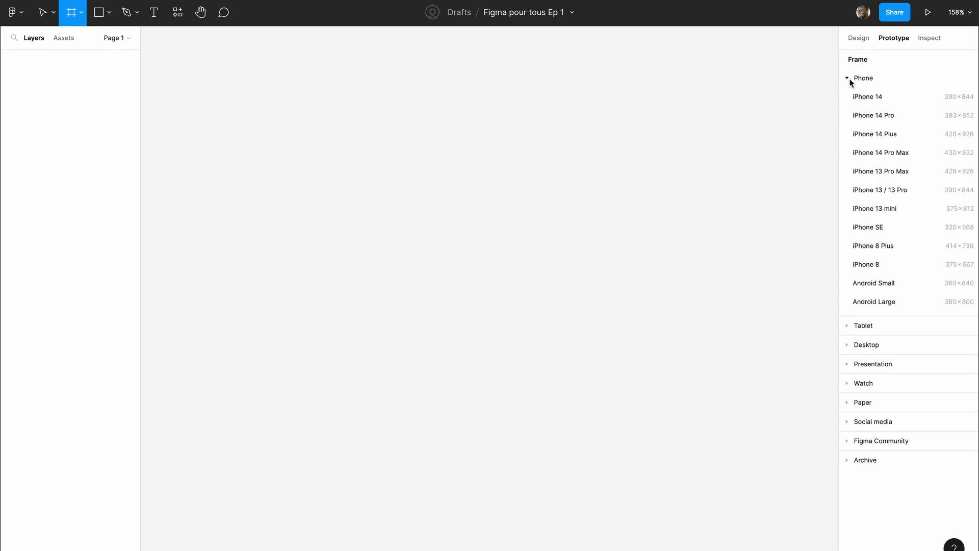
pyautogui.click(895, 97)
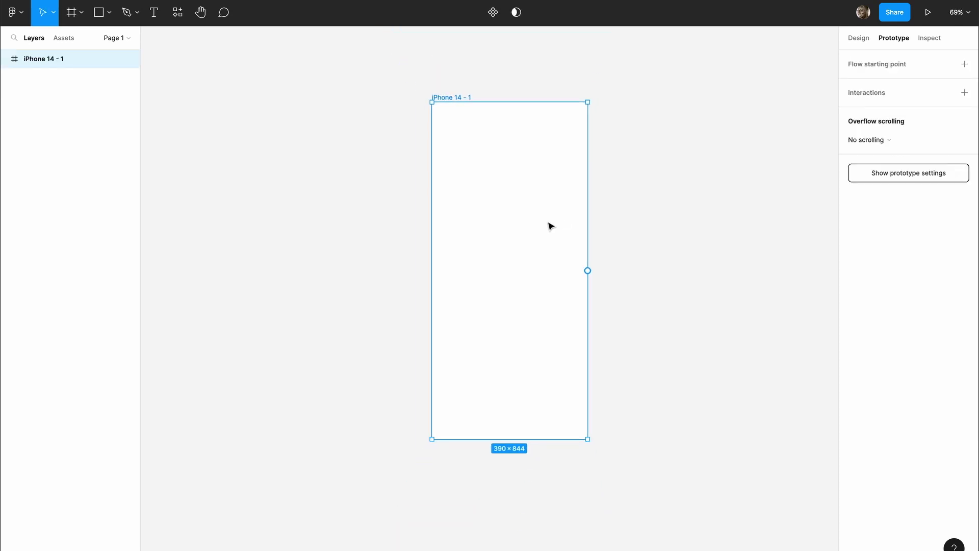
pyautogui.click(852, 37)
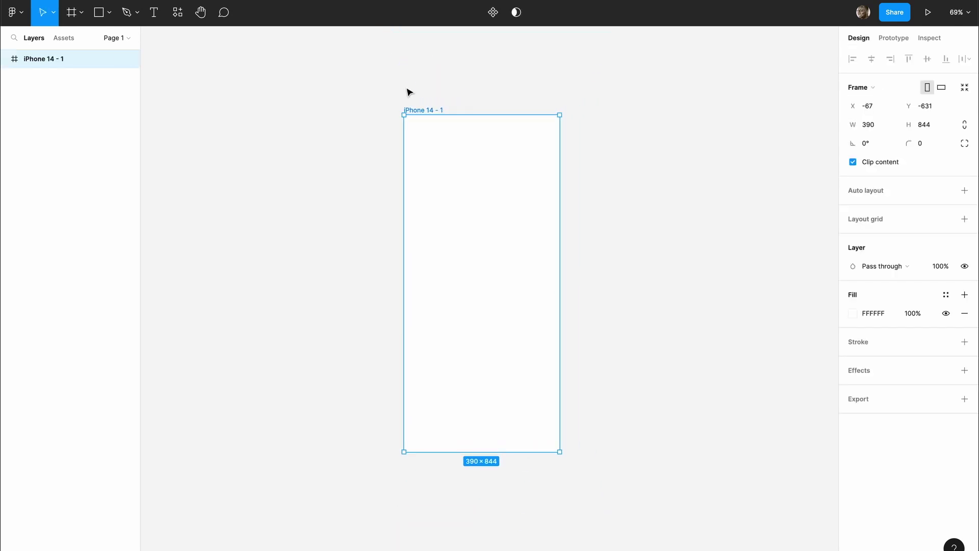
# Add the sample text "sqghcvzc" in the upper part of the iPhone 14 frame.
pyautogui.scroll(5, 419, 108)
pyautogui.scroll(-3, 418, 109)
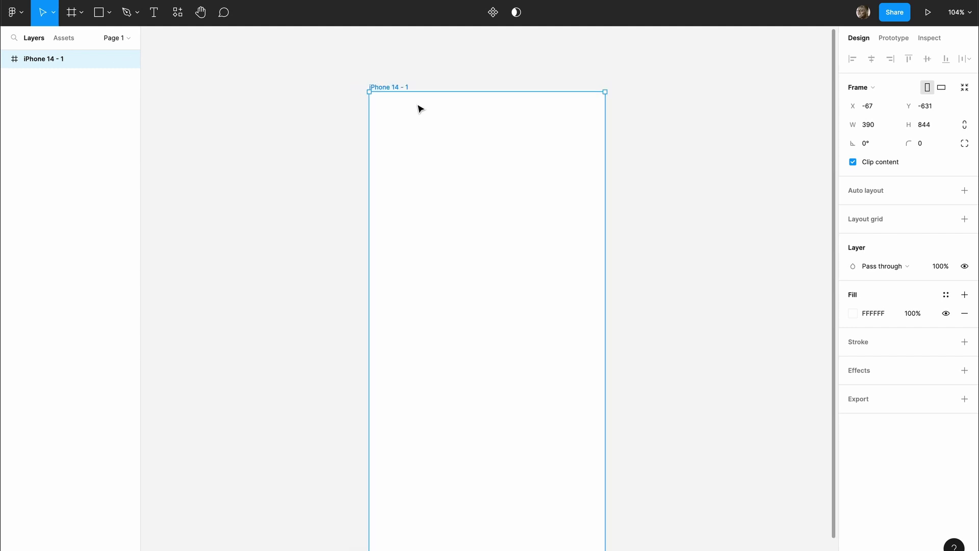
pyautogui.hscroll(2, 420, 108)
pyautogui.scroll(-1, 418, 109)
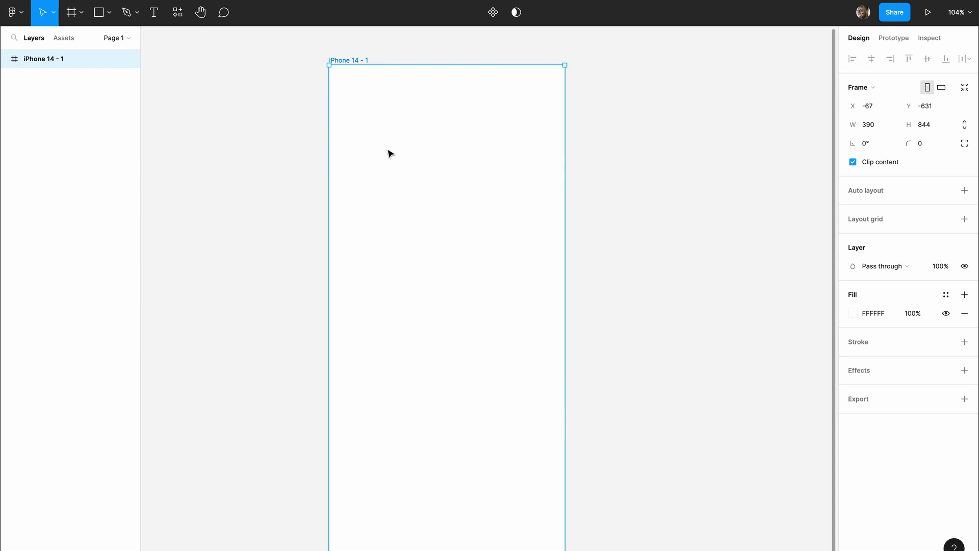
pyautogui.scroll(-2, 422, 158)
pyautogui.hscroll(2, 422, 157)
pyautogui.scroll(1, 422, 157)
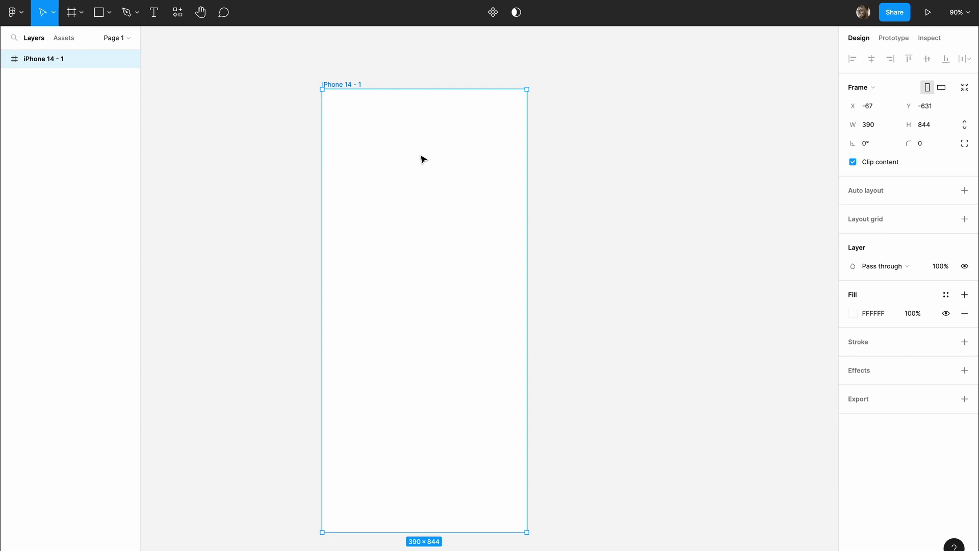
pyautogui.press('t')
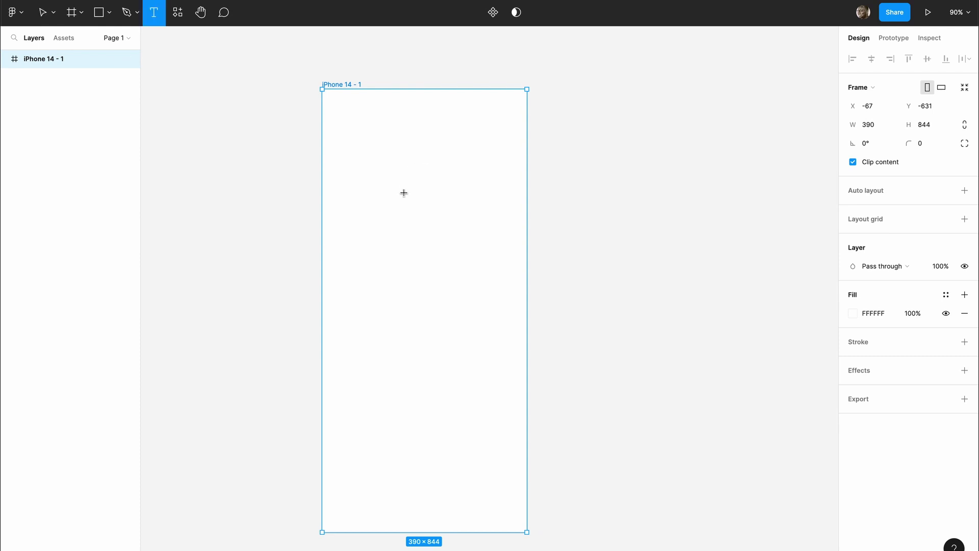
pyautogui.click(404, 193)
pyautogui.write('sqghcvzc')
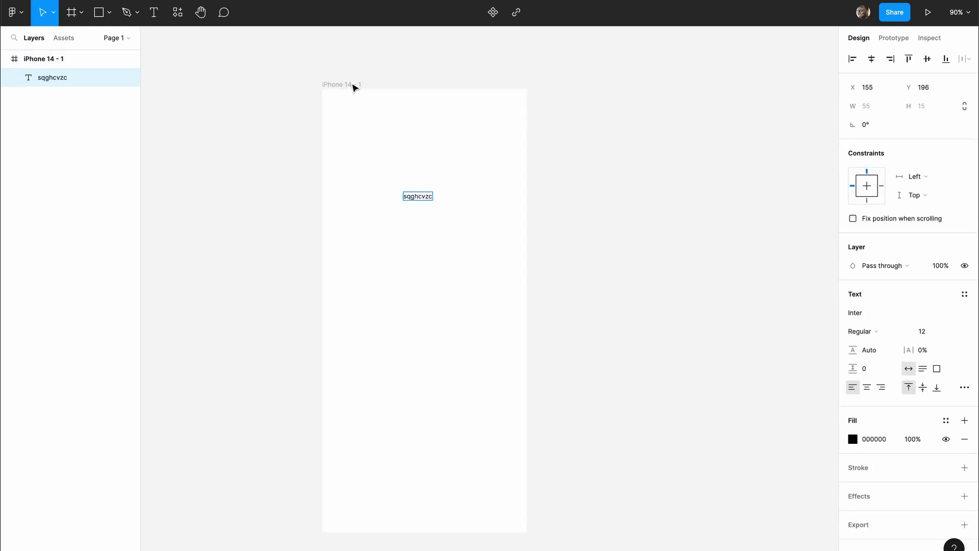
pyautogui.press('Escape')
# Preview the iPhone 14 frame as a prototype, and delete the sample text after returning to the editor.
pyautogui.click(355, 88)
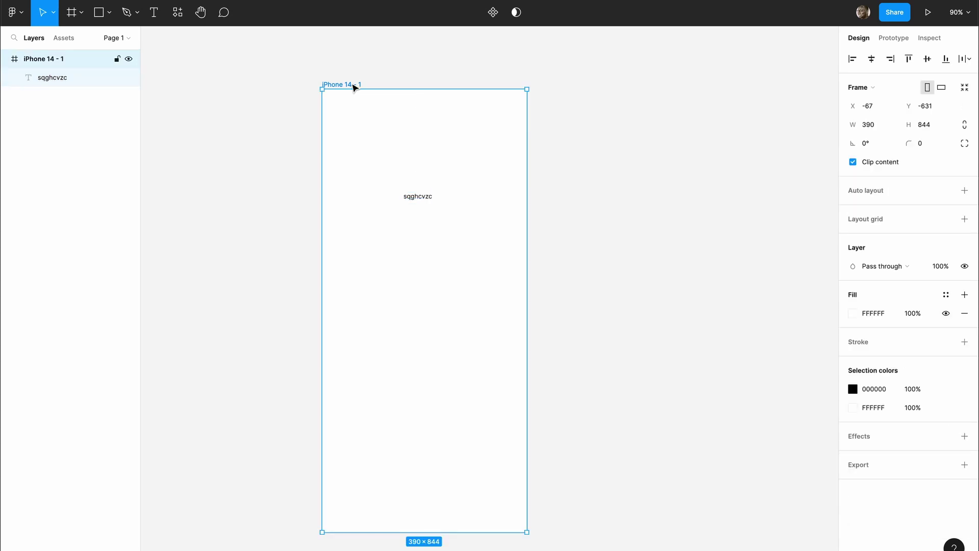
pyautogui.click(928, 13)
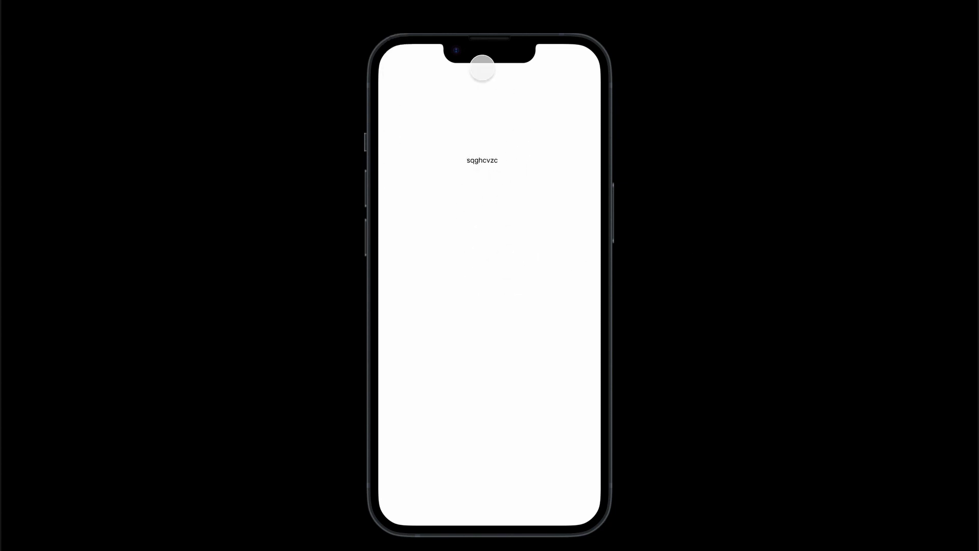
pyautogui.press('Escape')
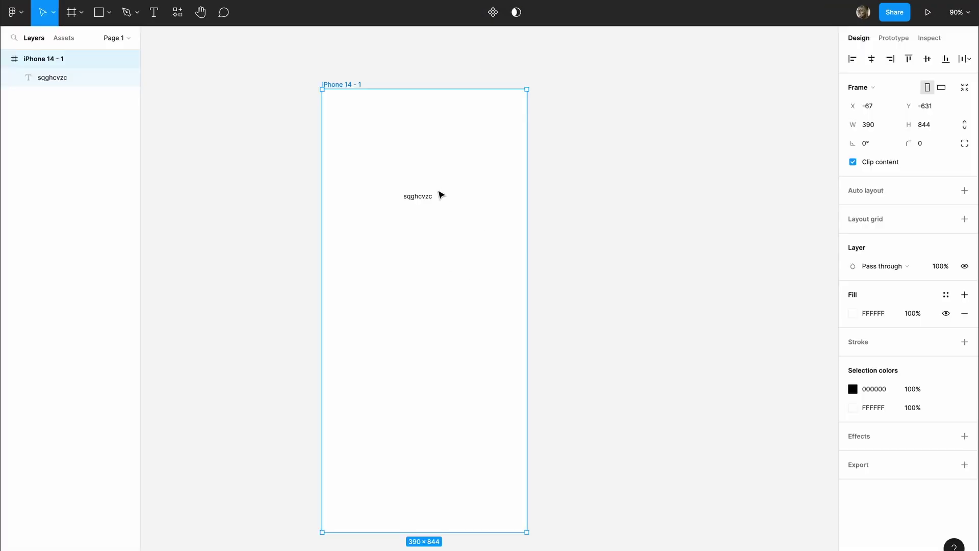
pyautogui.click(408, 199)
pyautogui.press('Delete')
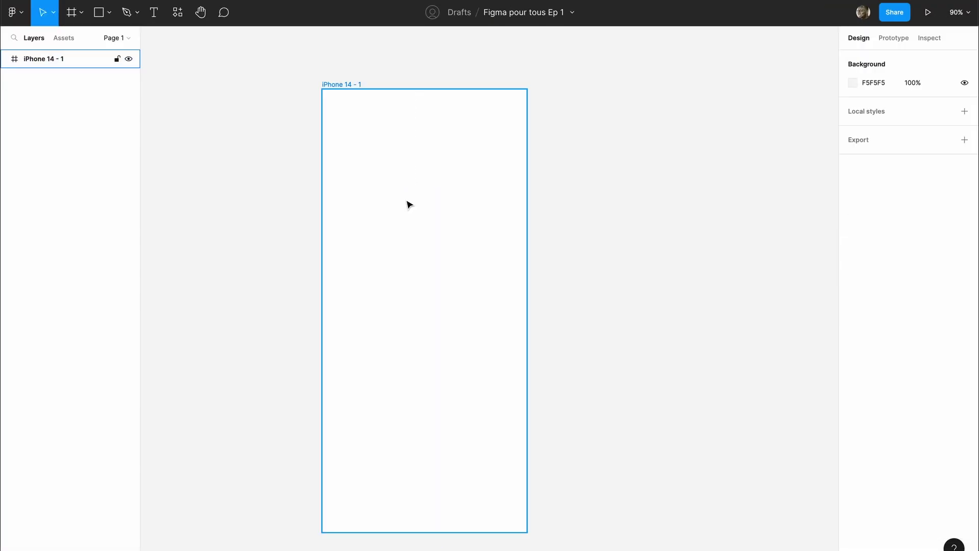
# Draw a rectangle about 312 × 499 in the iPhone 14 frame, with margins on both sides.
pyautogui.click(387, 220)
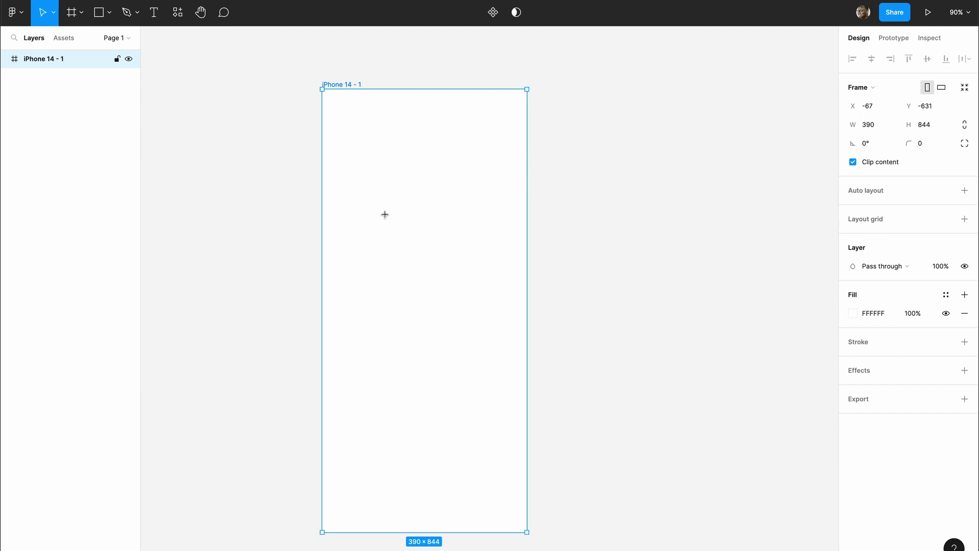
pyautogui.press('r')
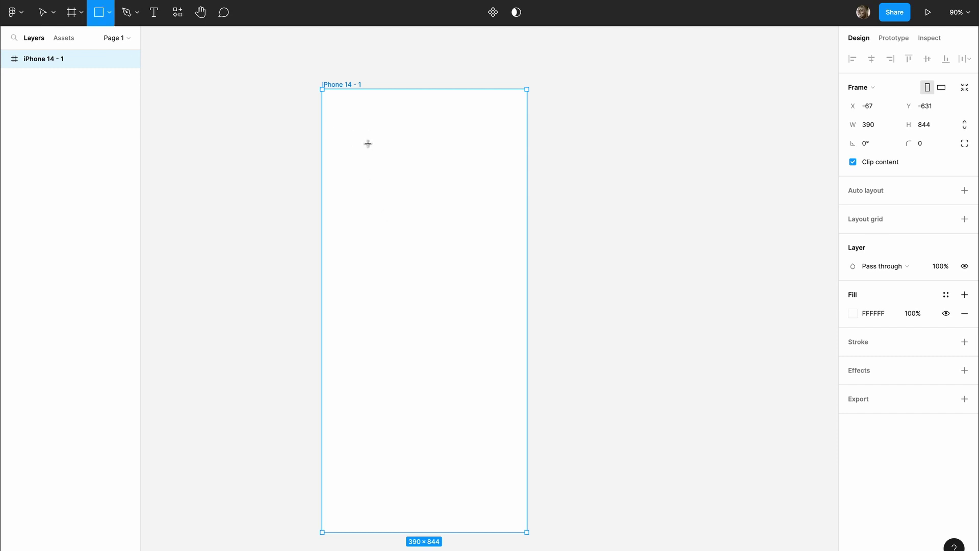
pyautogui.click(373, 164)
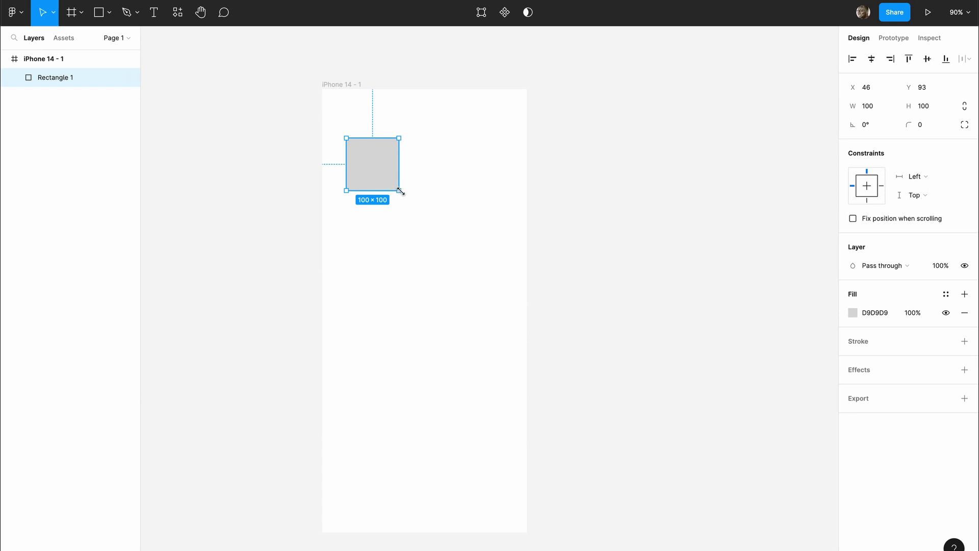
pyautogui.moveTo(400, 191); pyautogui.dragTo(510, 402)
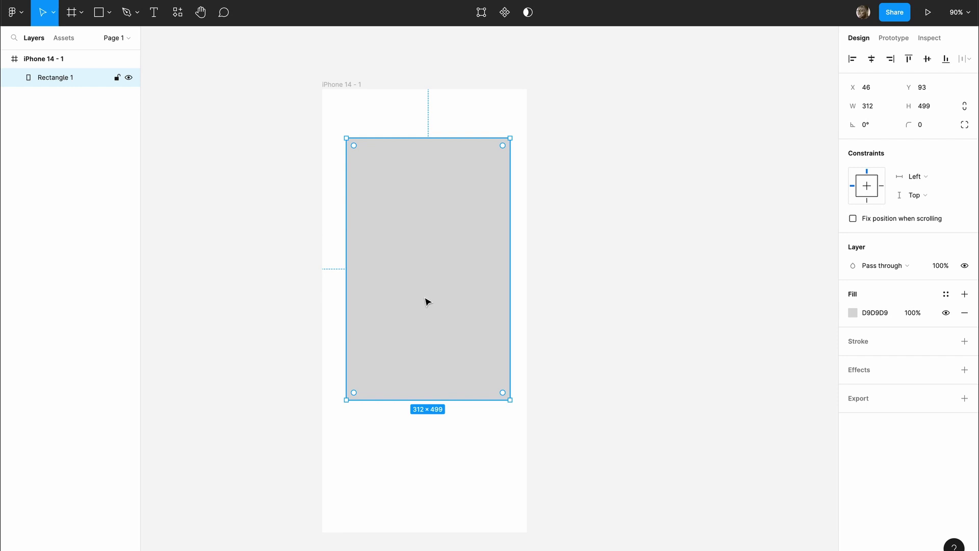
# Group the rectangle and name the group slider-item.
pyautogui.hotkey('ctrl', 'g')
pyautogui.hotkey('ctrl', 'r')
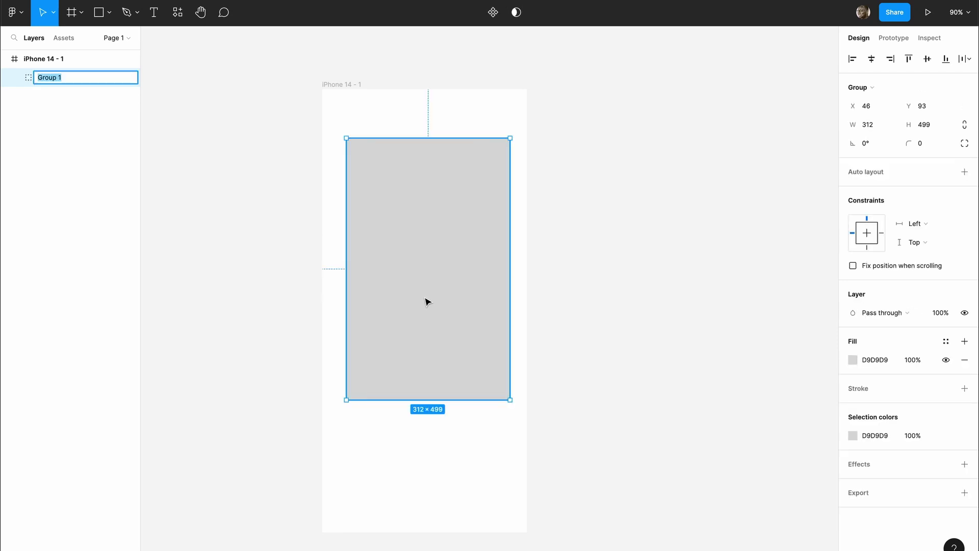
pyautogui.write('slider-item')
pyautogui.press('Return')
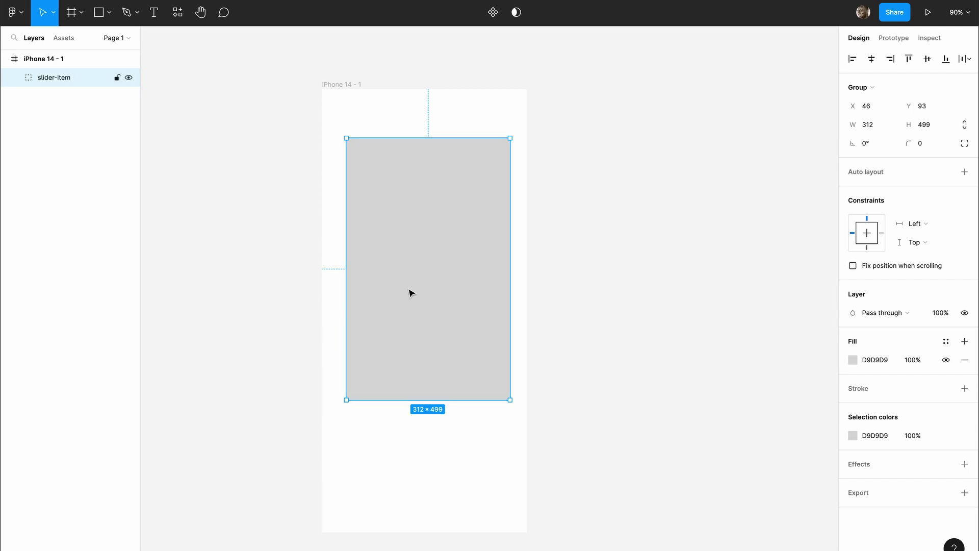
# Rename the slider-item group as slider-item 2.
pyautogui.hotkey('ctrl', 'r')
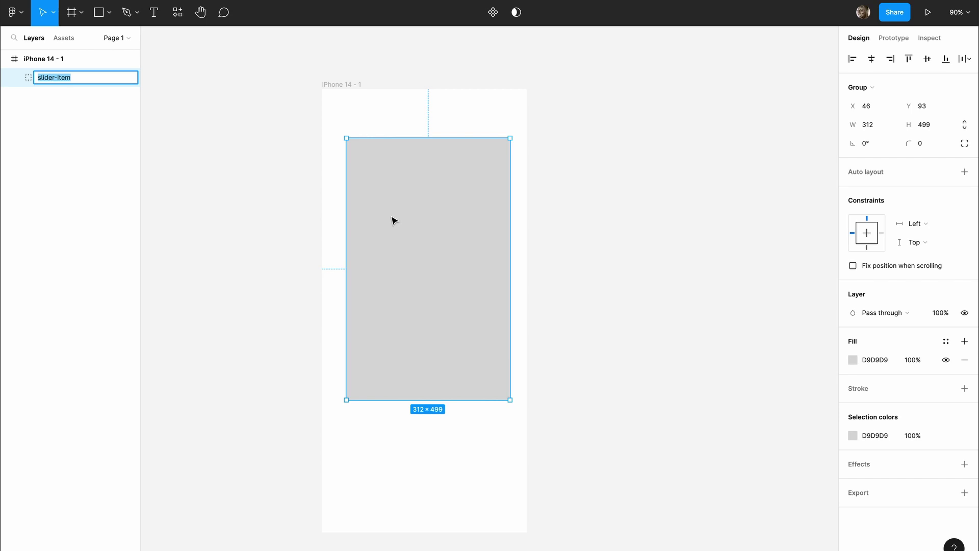
pyautogui.press('Right')
pyautogui.write('2')
pyautogui.press('Return')
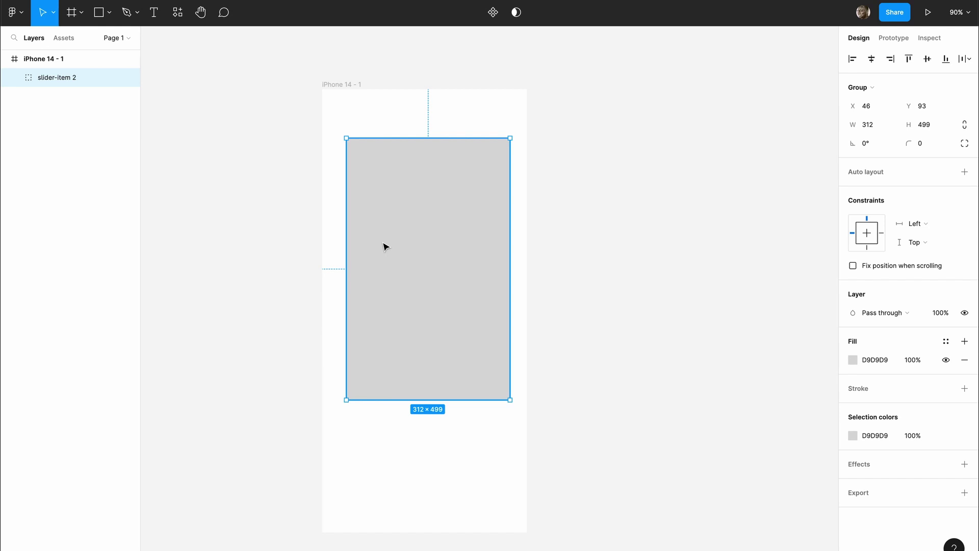
# Duplicate the slider-item 2 group and place the copy left of the phone screen, nested inside the iPhone 14 frame.
pyautogui.hotkey('ctrl', 'd')
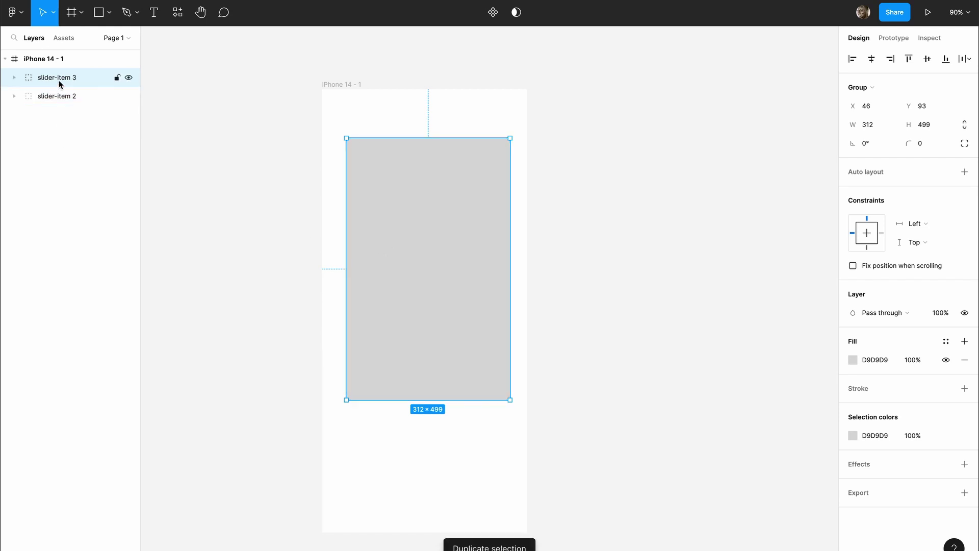
pyautogui.moveTo(442, 268); pyautogui.dragTo(285, 262)
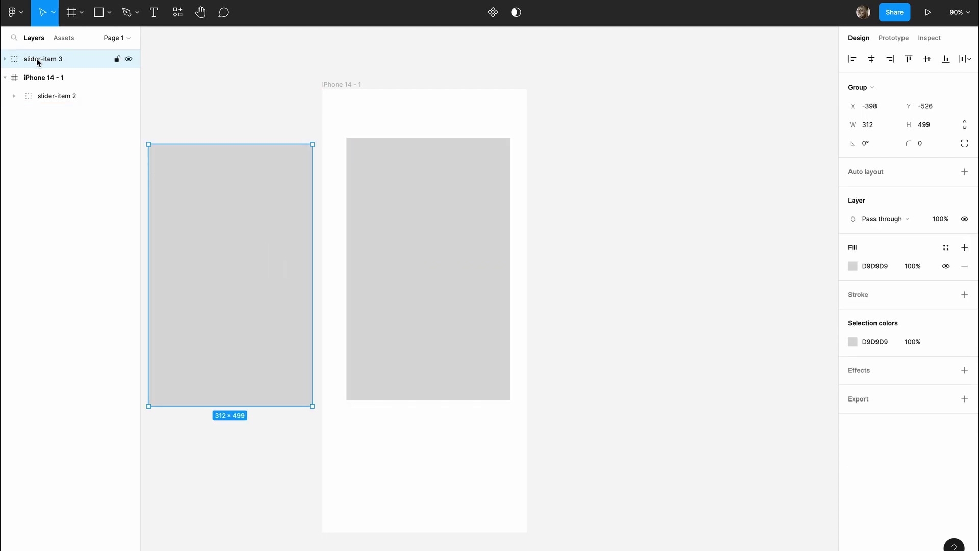
pyautogui.moveTo(37, 62); pyautogui.dragTo(42, 85)
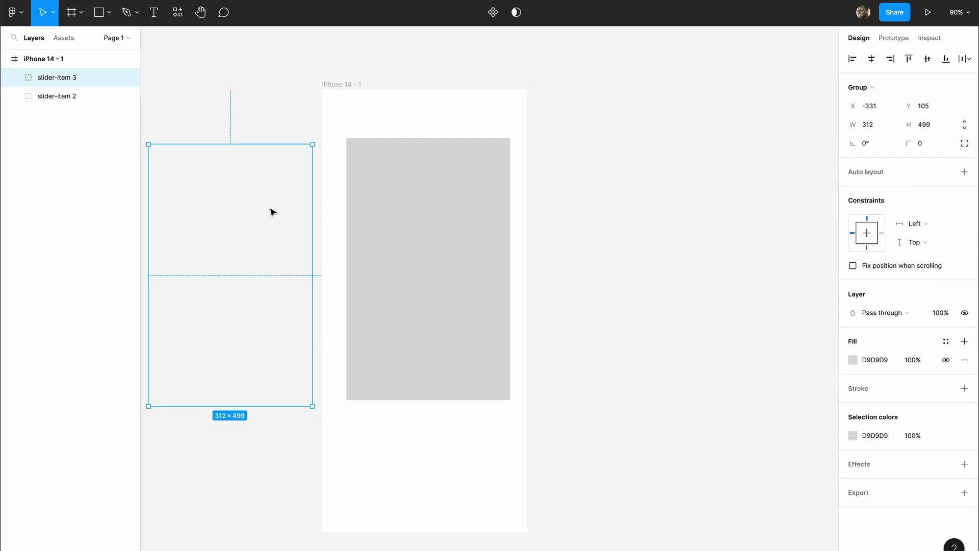
# Move the duplicated slider item right until its edge shows inside the phone frame, aligned vertically with slider-item 2.
pyautogui.hotkey('shift', 'Right')
pyautogui.hotkey('shift', 'Right')
pyautogui.hotkey('shift', 'Right')
pyautogui.hotkey('shift', 'Right')
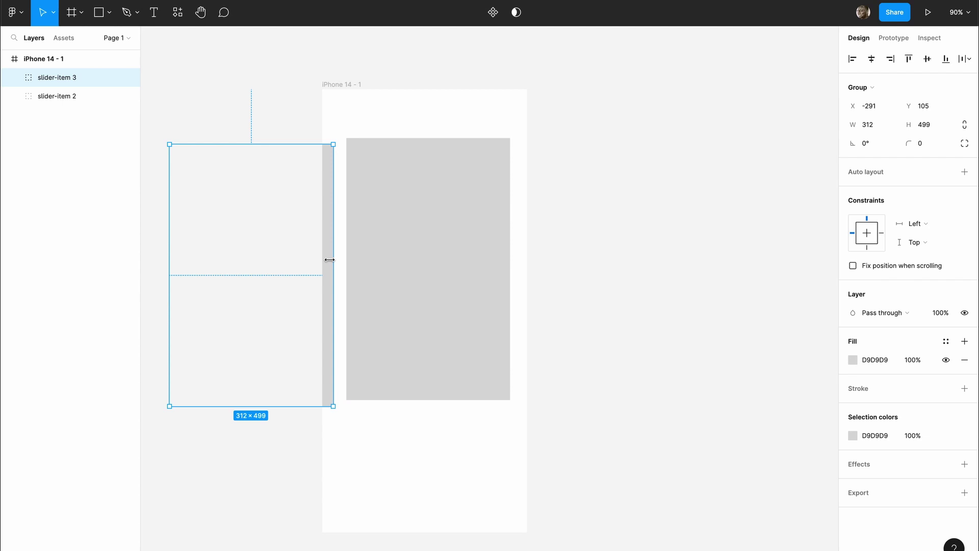
pyautogui.moveTo(328, 252); pyautogui.dragTo(330, 243)
# Duplicate slider-item 2 and move the copy right to X 376, leaving its edge showing inside the phone frame.
pyautogui.click(442, 235)
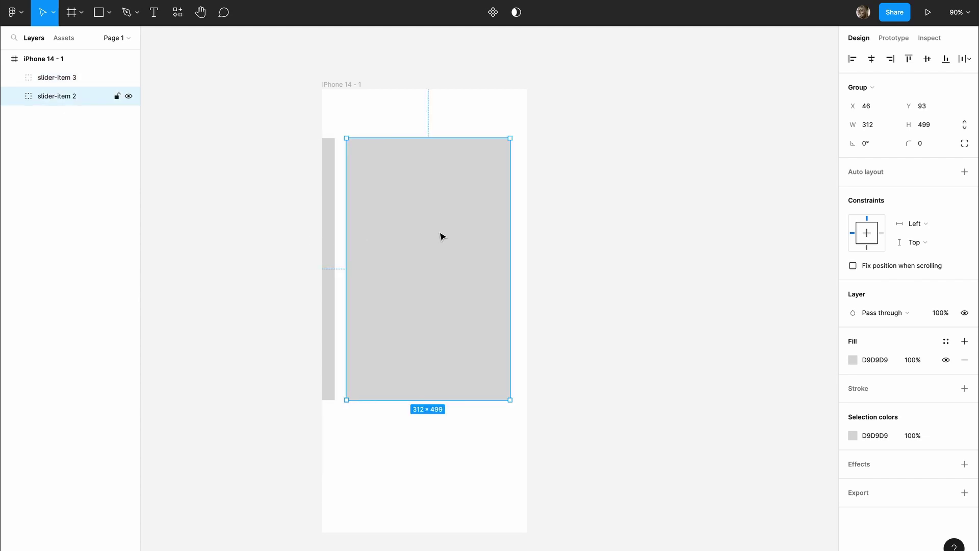
pyautogui.hotkey('ctrl', 'd')
pyautogui.hotkey('shift', 'Right')
pyautogui.hotkey('shift', 'Right')
pyautogui.hotkey('shift', 'Right')
pyautogui.hotkey('shift', 'Right')
pyautogui.hotkey('shift', 'Right')
pyautogui.hotkey('shift', 'Right')
pyautogui.hotkey('shift', 'Right')
pyautogui.hotkey('shift', 'Right')
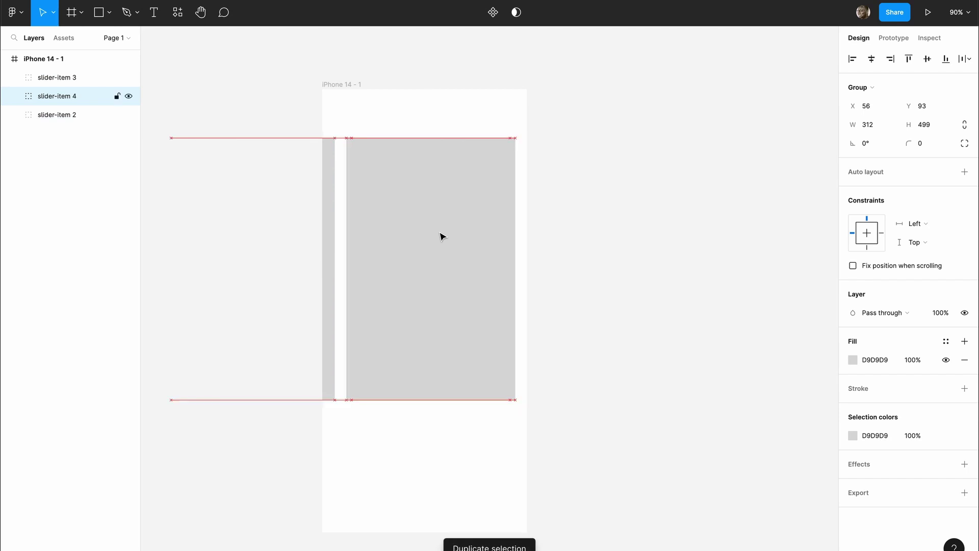
pyautogui.hotkey('shift', 'Right')
pyautogui.hotkey('shift', 'Right')
pyautogui.hotkey('shift', 'Right')
pyautogui.hotkey('shift', 'Right')
pyautogui.hotkey('shift', 'Right')
pyautogui.hotkey('shift', 'Right')
pyautogui.hotkey('shift', 'Right')
pyautogui.hotkey('shift', 'Right')
pyautogui.hotkey('shift', 'Right')
pyautogui.hotkey('shift', 'Right')
pyautogui.hotkey('shift', 'Right')
pyautogui.hotkey('shift', 'Right')
pyautogui.hotkey('shift', 'Right')
pyautogui.hotkey('shift', 'Right')
pyautogui.hotkey('shift', 'Right')
pyautogui.hotkey('shift', 'Right')
pyautogui.hotkey('shift', 'Right')
pyautogui.hotkey('shift', 'Right')
pyautogui.hotkey('shift', 'Right')
pyautogui.hotkey('shift', 'Right')
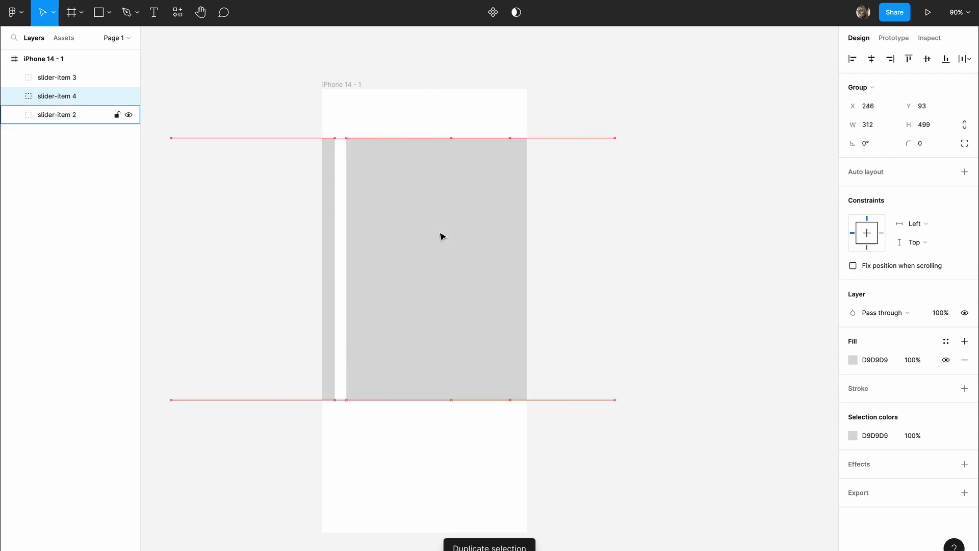
pyautogui.hotkey('shift', 'Right')
pyautogui.hotkey('shift', 'Right')
pyautogui.hotkey('shift', 'Right')
pyautogui.hotkey('shift', 'Right')
pyautogui.hotkey('shift', 'Left')
pyautogui.hotkey('shift', 'Left')
pyautogui.hotkey('shift', 'Left')
pyautogui.hotkey('shift', 'Left')
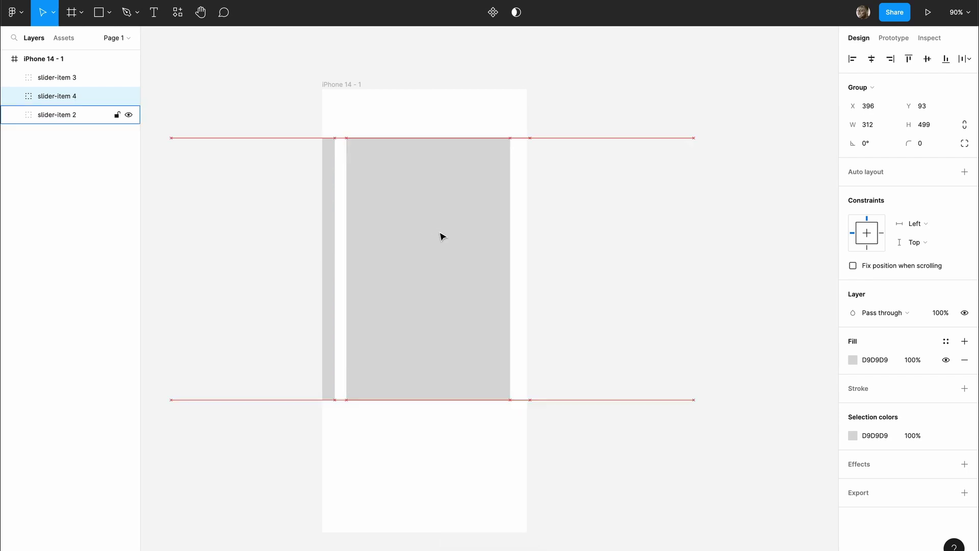
pyautogui.hotkey('shift', 'Right')
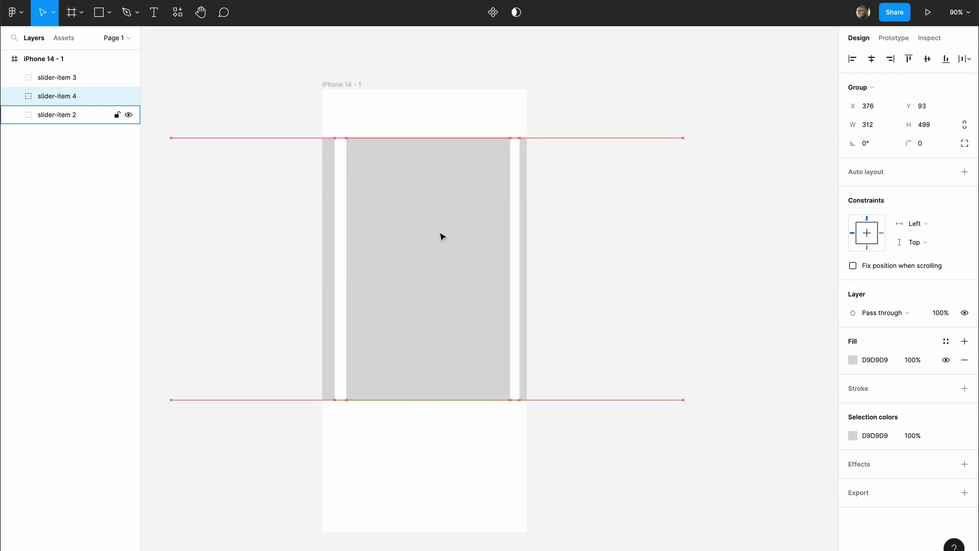
# Reorder slider-item 2 above its new copy in the layer stack and rename that copy slider-item 3.
pyautogui.click(411, 219)
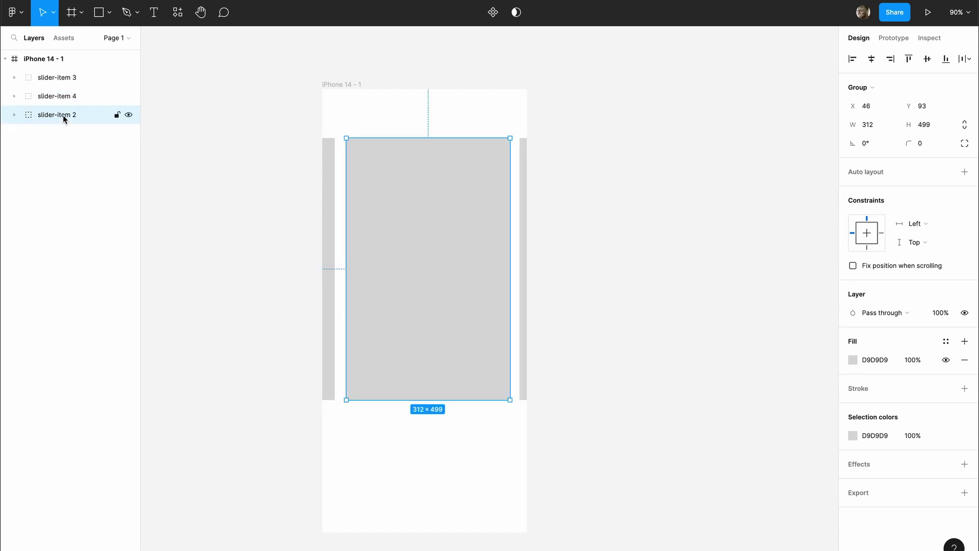
pyautogui.moveTo(62, 114); pyautogui.dragTo(62, 94)
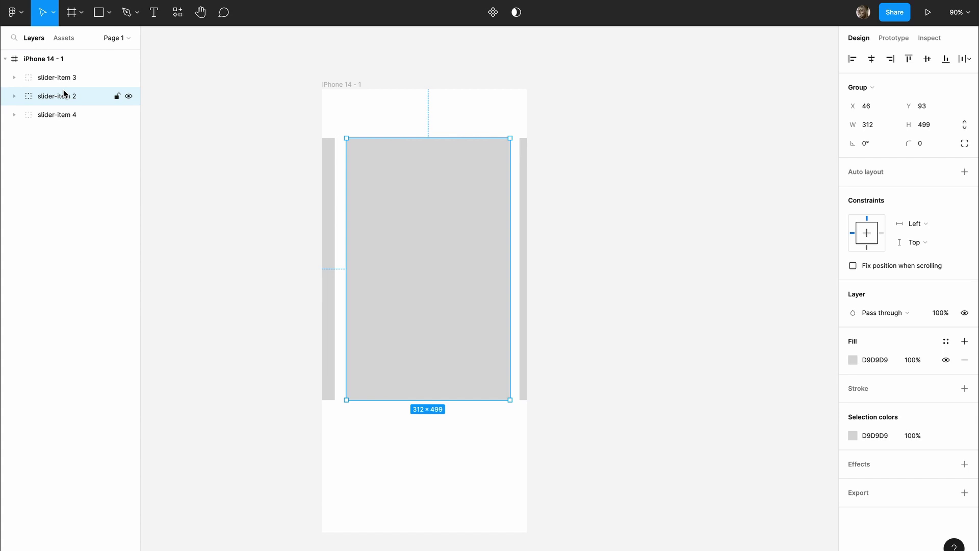
pyautogui.click(523, 234)
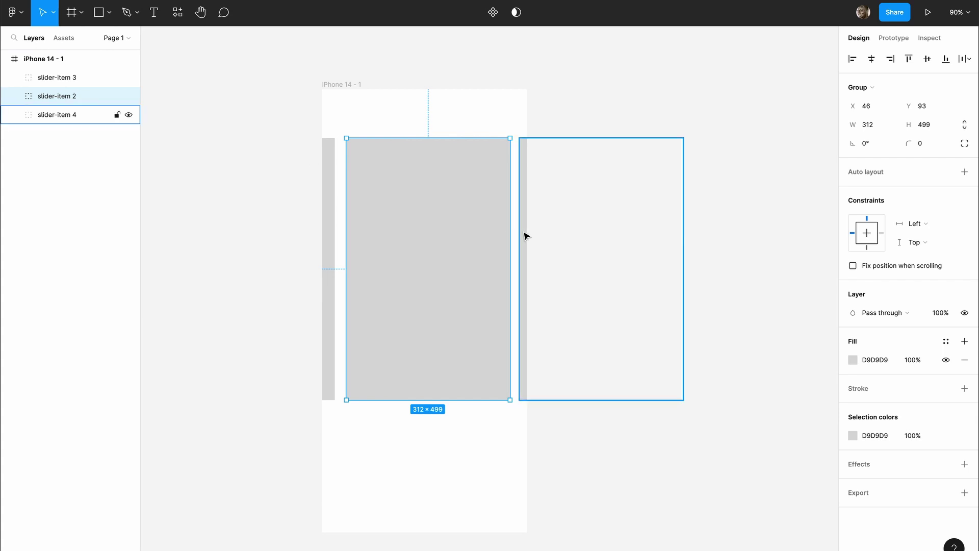
pyautogui.doubleClick(74, 114)
pyautogui.write('3')
pyautogui.press('Return')
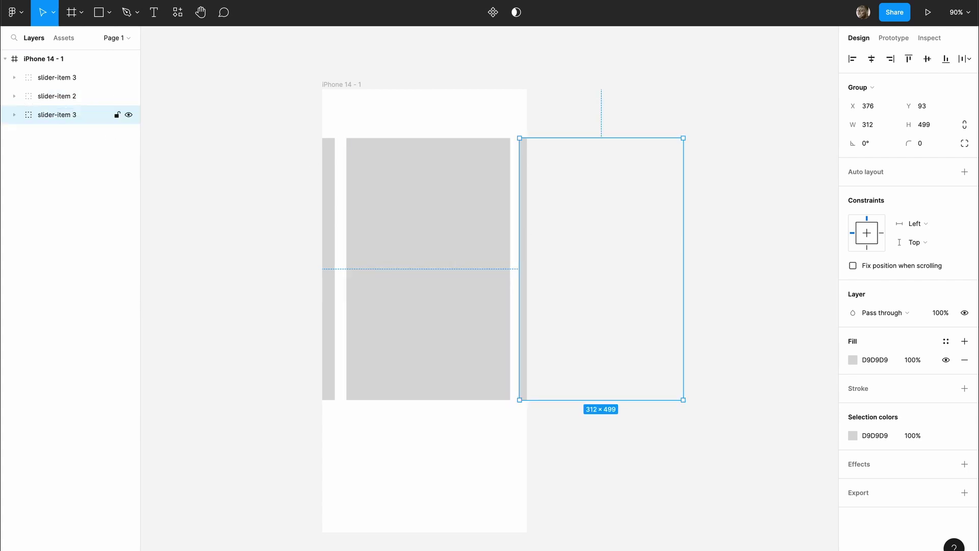
# Rename the group left of the phone screen as slider-item 1.
pyautogui.doubleClick(65, 78)
pyautogui.press('Right')
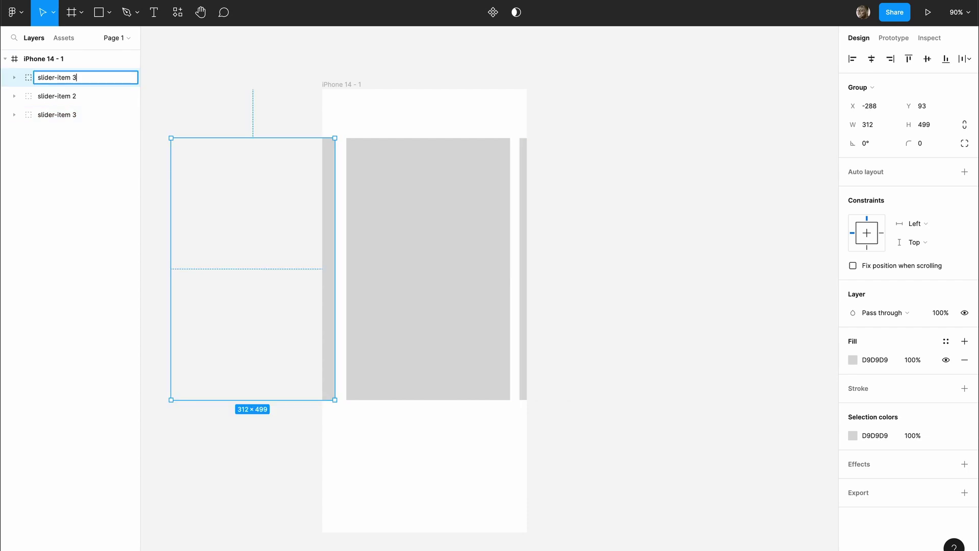
pyautogui.write('1')
pyautogui.press('Return')
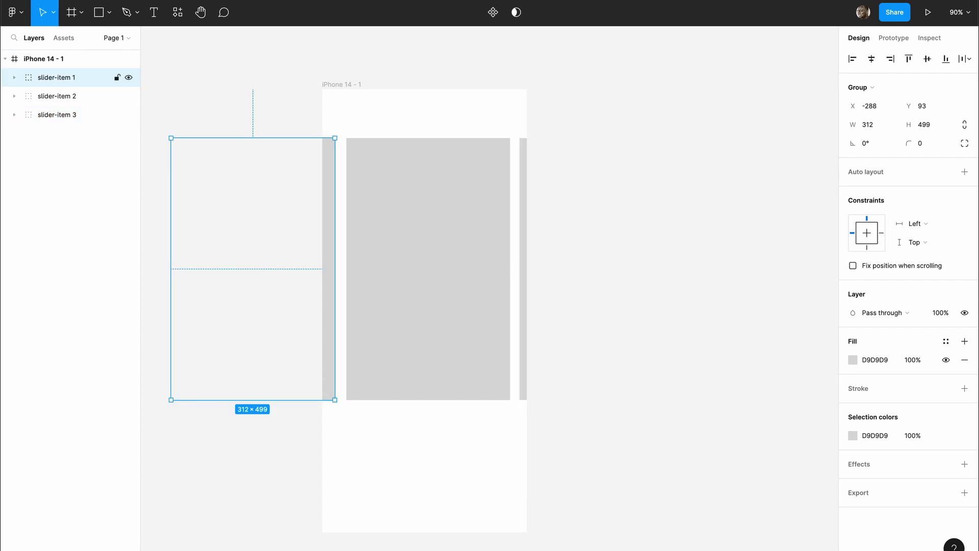
# Group slider-item 1, slider-item 2 and slider-item 3 together and name the group slider.
pyautogui.keyDown('shift'); pyautogui.click(54, 116); pyautogui.keyUp('shift')
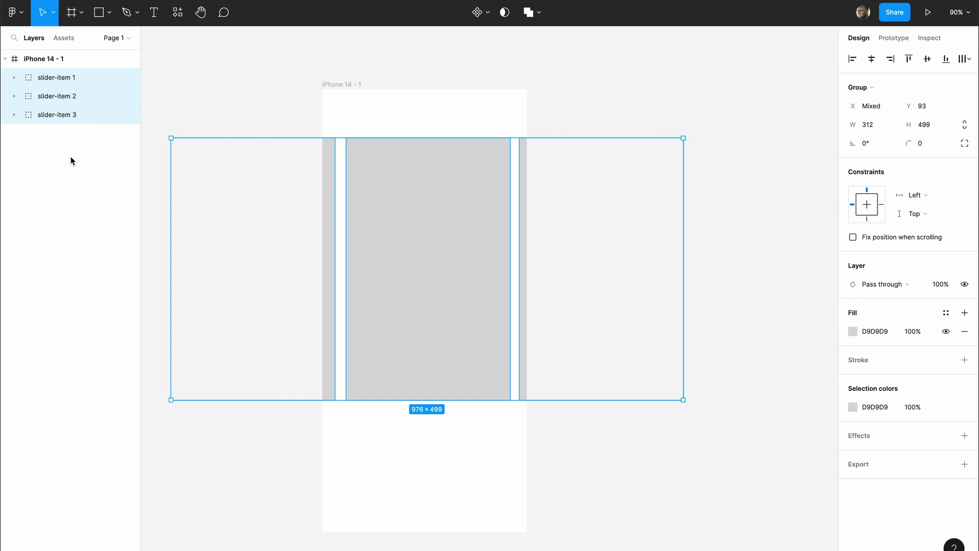
pyautogui.hotkey('ctrl', 'g')
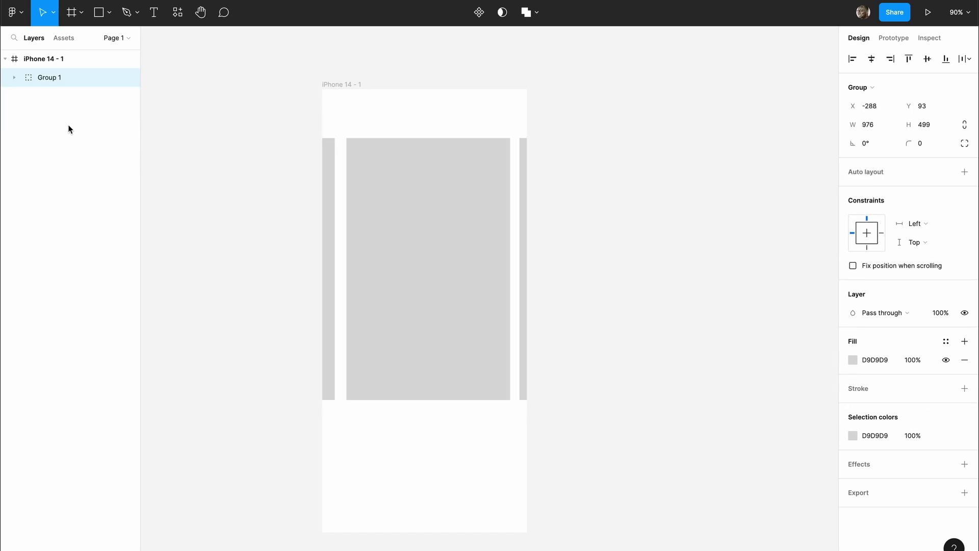
pyautogui.doubleClick(47, 79)
pyautogui.write('slider')
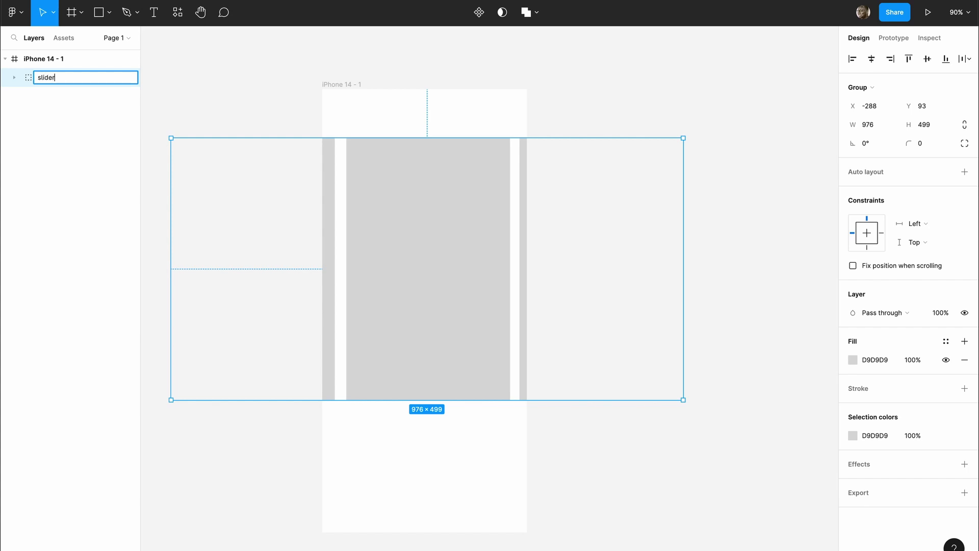
pyautogui.press('Return')
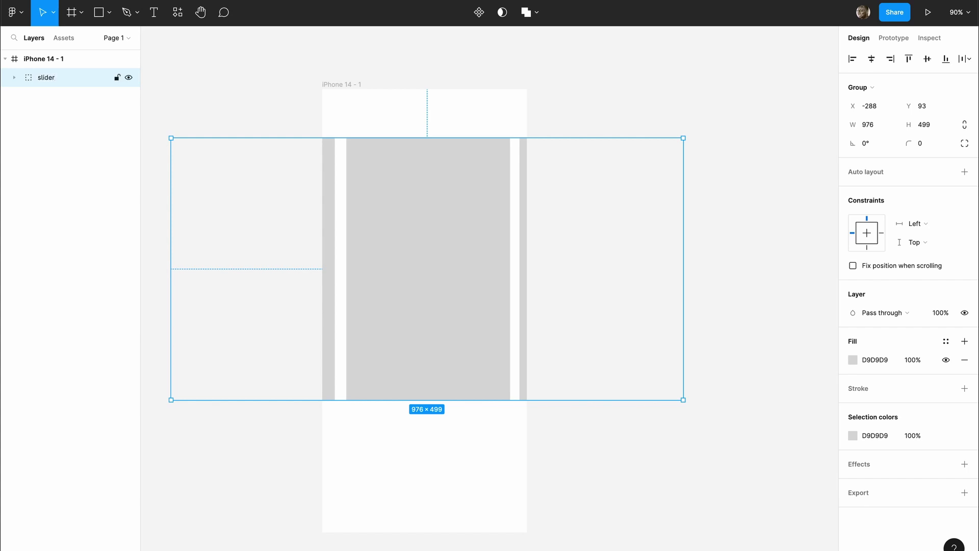
# Preview the iPhone 14 - 1 frame as a prototype and return to the design file.
pyautogui.click(338, 85)
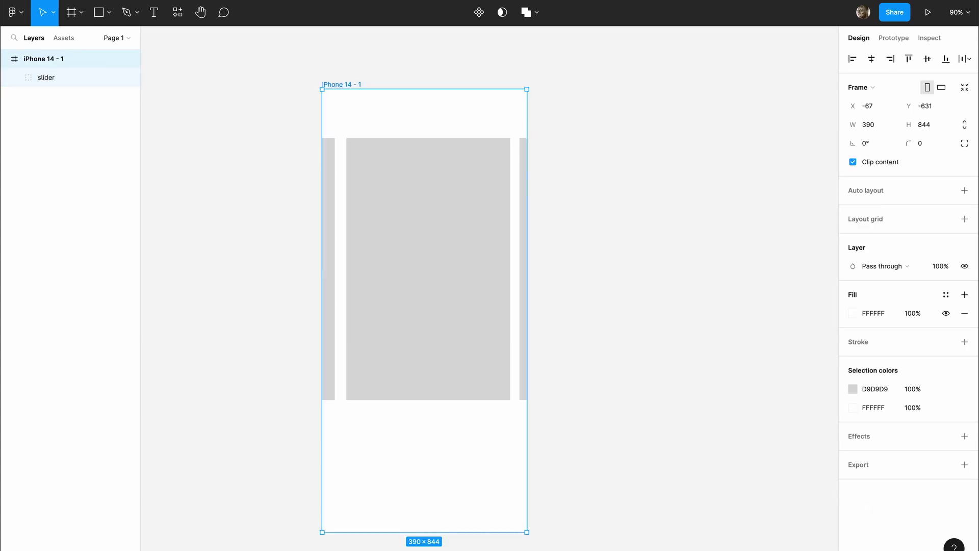
pyautogui.hotkey('ctrl', 'alt', 'Return')
pyautogui.click(463, 181)
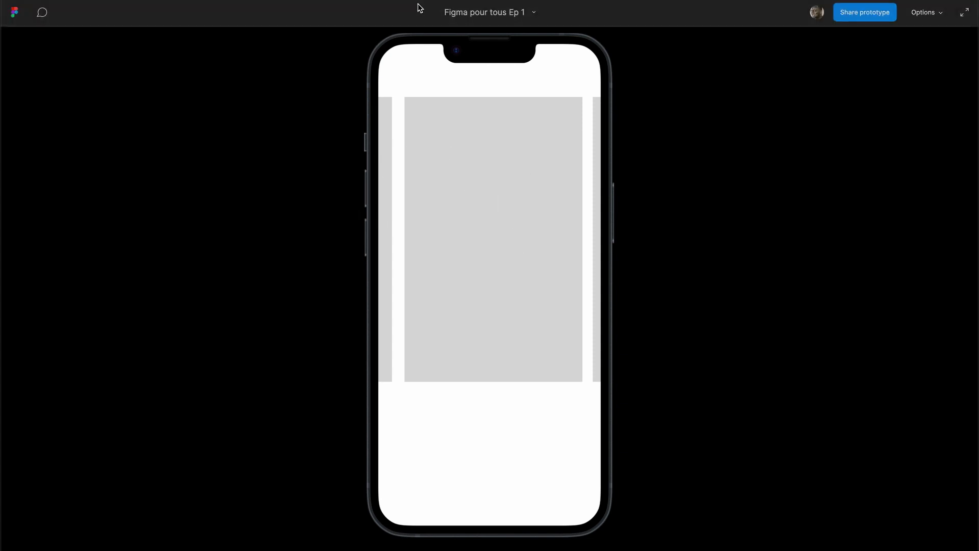
pyautogui.press('Escape')
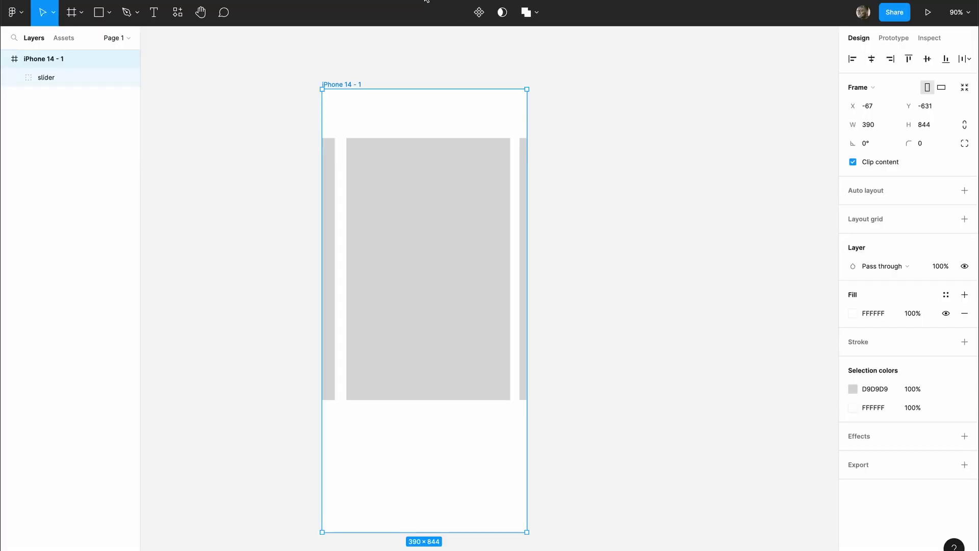
# Try to fill the rectangles inside all three slider items with portrait images from the Unsplash plugin.
pyautogui.click(15, 78)
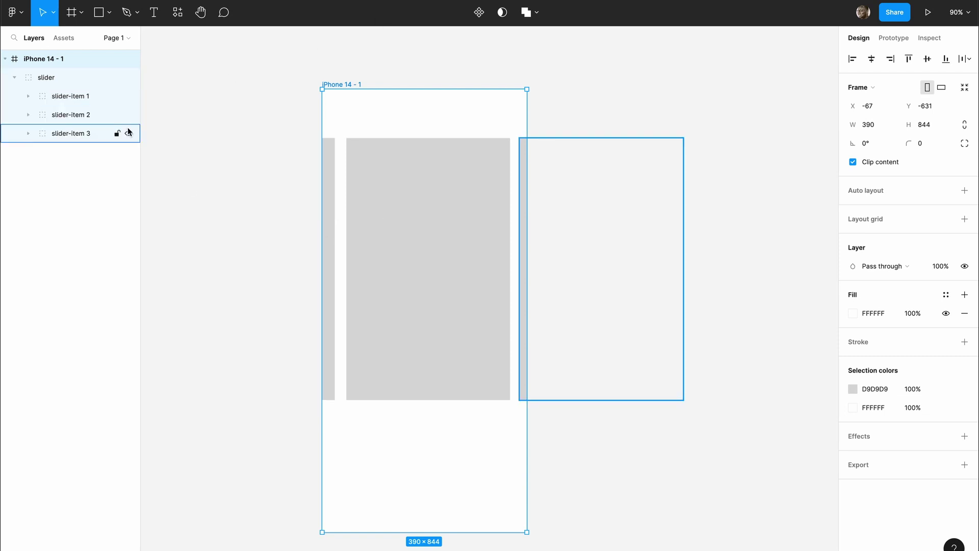
pyautogui.click(332, 217)
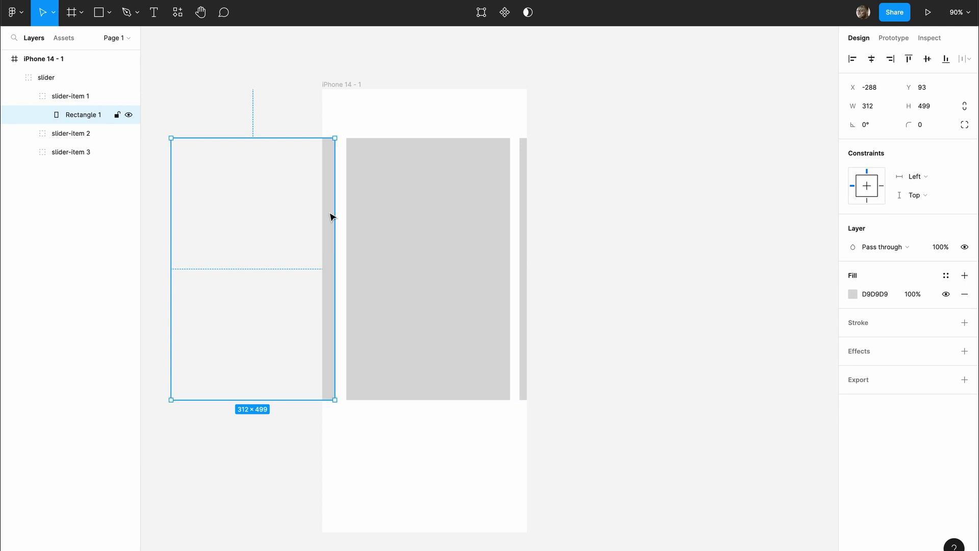
pyautogui.keyDown('shift'); pyautogui.click(417, 216); pyautogui.keyUp('shift')
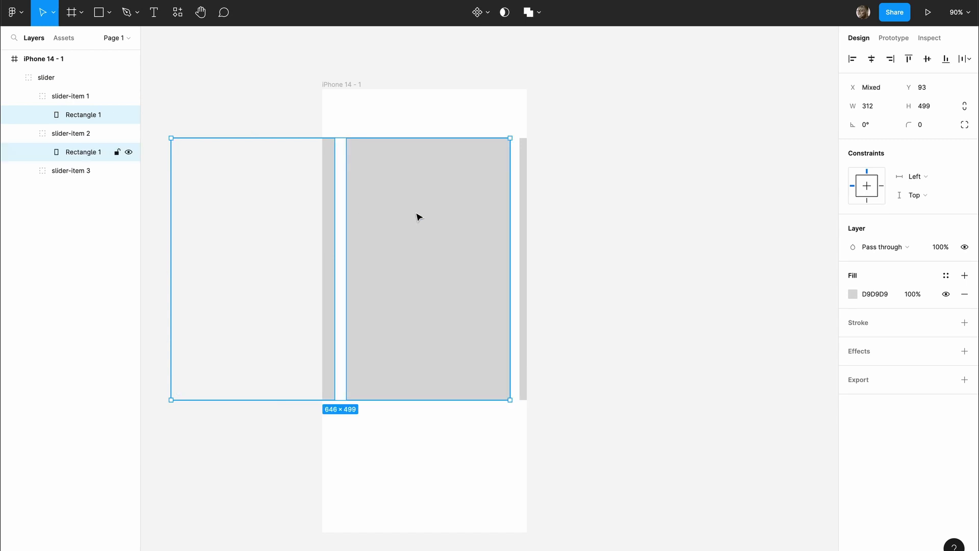
pyautogui.keyDown('shift'); pyautogui.click(526, 199); pyautogui.keyUp('shift')
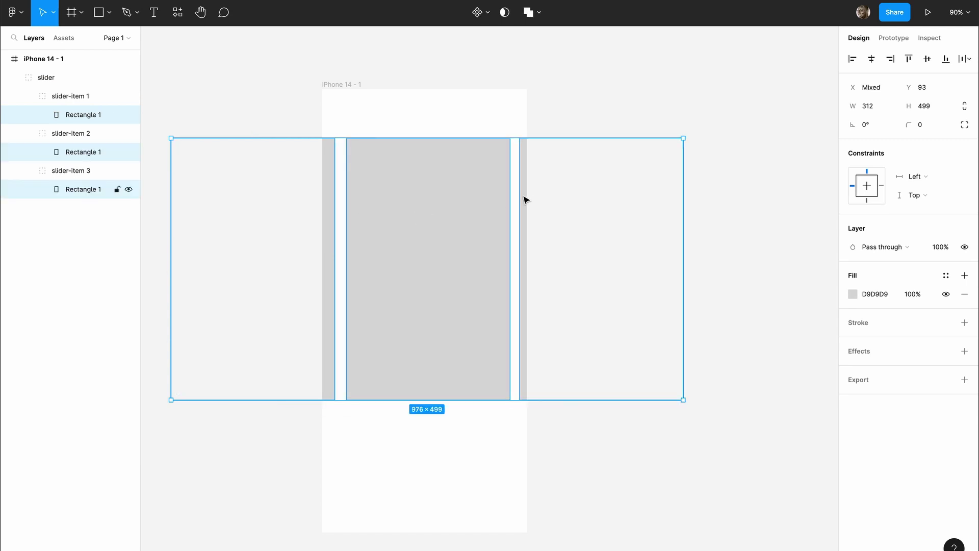
pyautogui.click(178, 14)
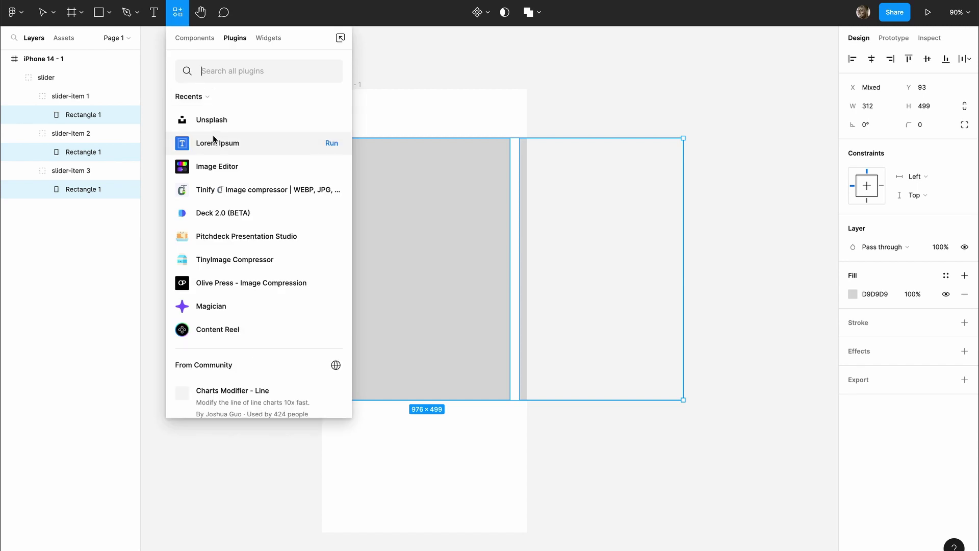
pyautogui.hotkey('ctrl', 'alt', 'p')
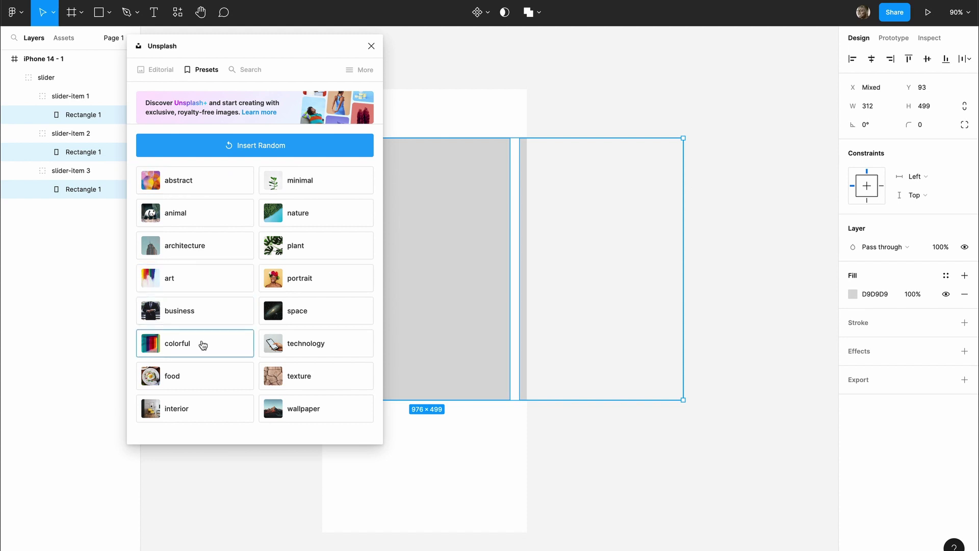
pyautogui.click(305, 280)
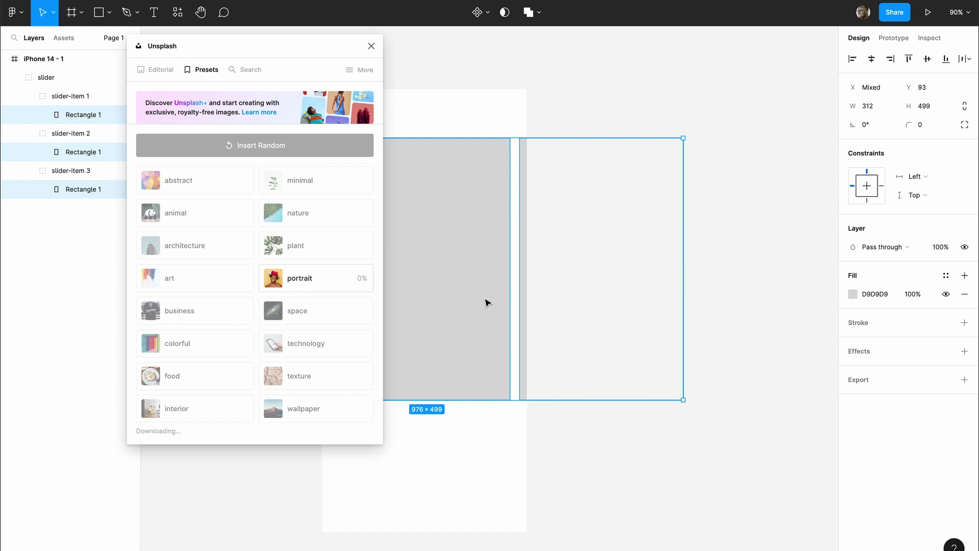
pyautogui.click(372, 46)
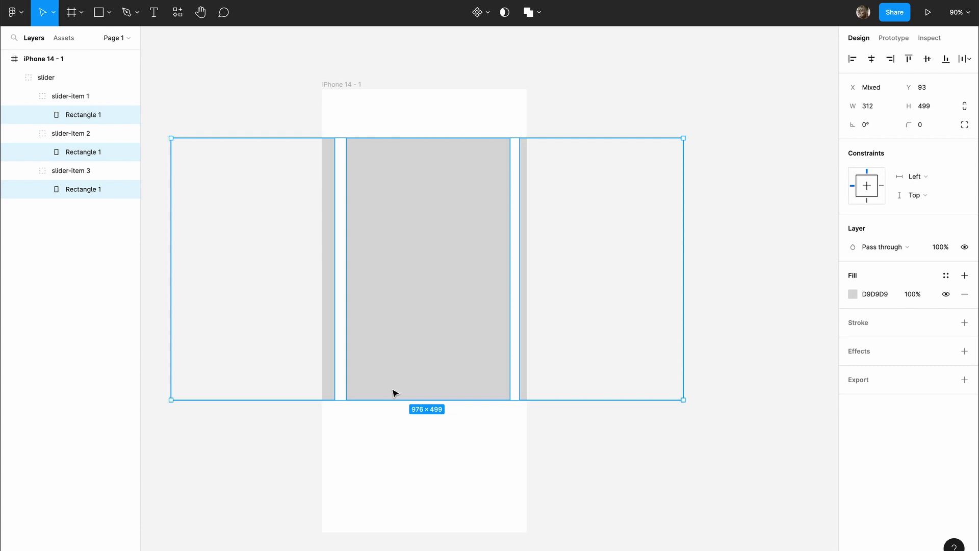
# Run the prototype preview, try swiping the slider on the phone screen, and return to the design file.
pyautogui.hotkey('ctrl', 'alt', 'Return')
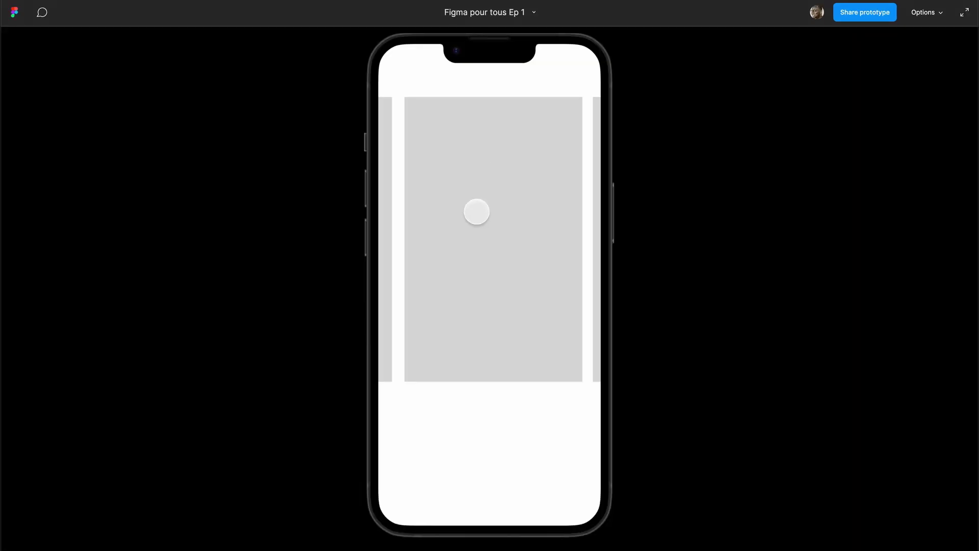
pyautogui.moveTo(476, 212)
pyautogui.mouseDown()
pyautogui.moveTo(403, 216)
pyautogui.moveTo(549, 225)
pyautogui.moveTo(414, 225)
pyautogui.moveTo(505, 227)
pyautogui.moveTo(431, 227)
pyautogui.moveTo(499, 227)
pyautogui.moveTo(484, 228)
pyautogui.moveTo(486, 208)
pyautogui.mouseUp()
pyautogui.click(448, 221)
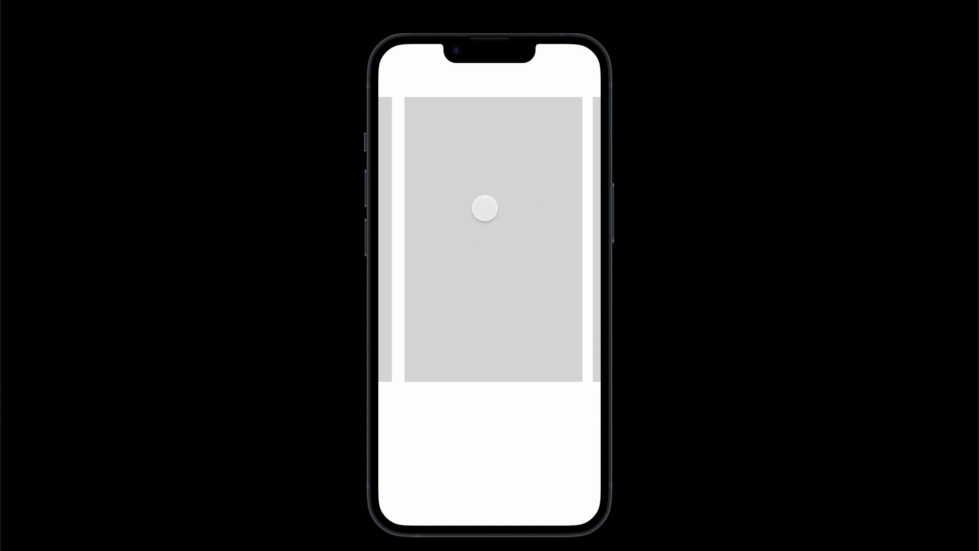
pyautogui.press('Escape')
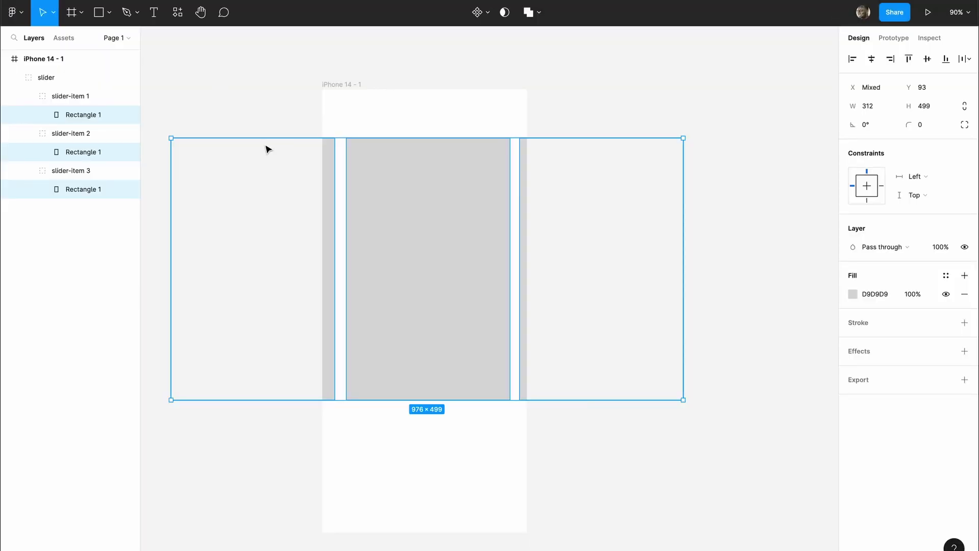
# Convert the slider group into a frame with Frame selection.
pyautogui.click(217, 87)
pyautogui.click(65, 78)
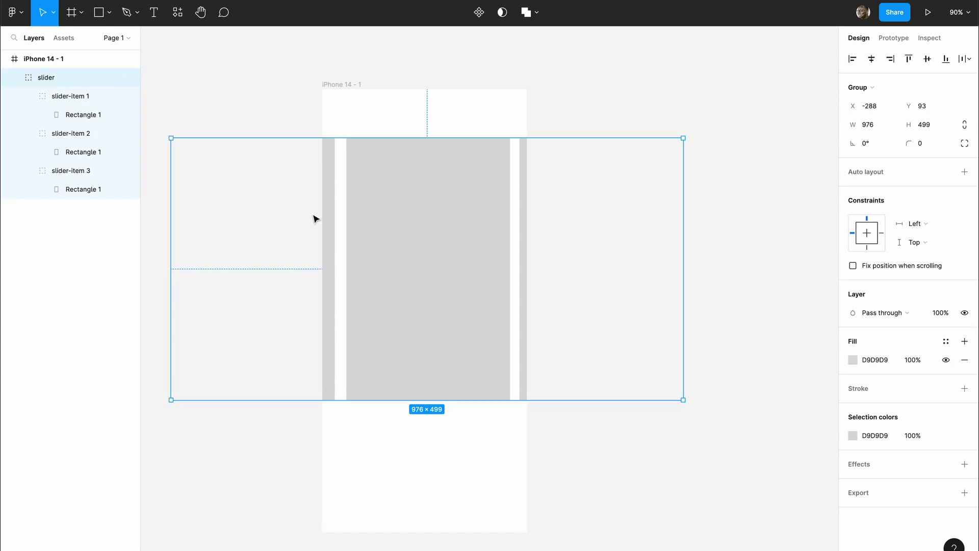
pyautogui.scroll(-2, 314, 219)
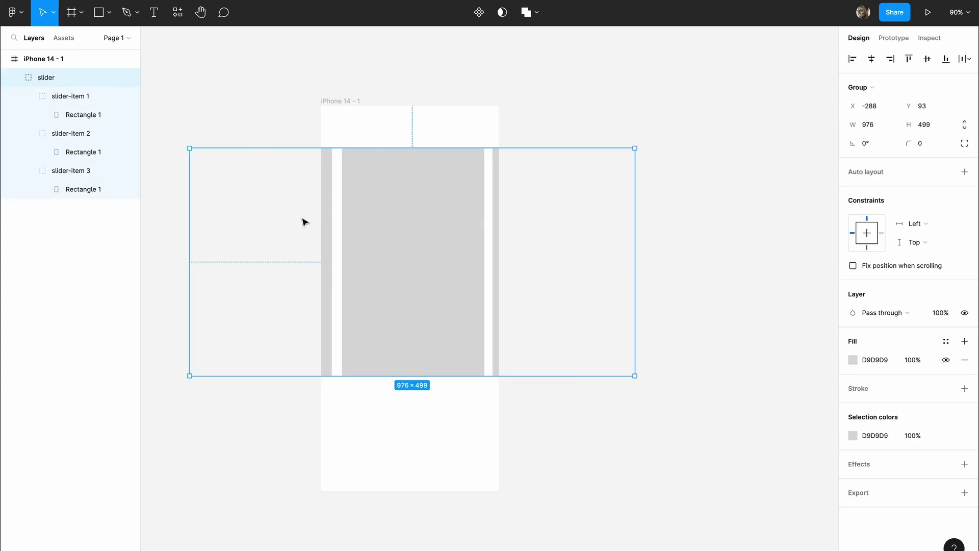
pyautogui.rightClick(48, 78)
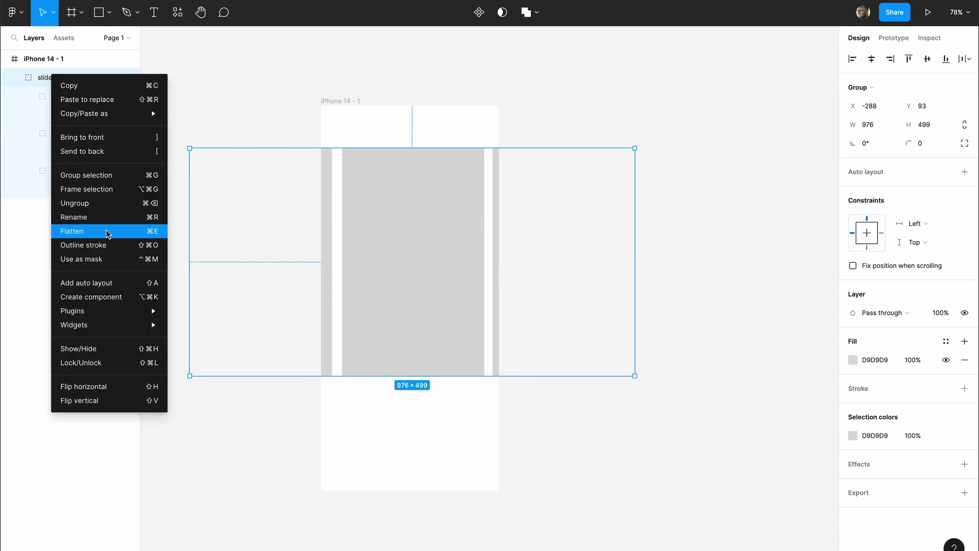
pyautogui.click(112, 194)
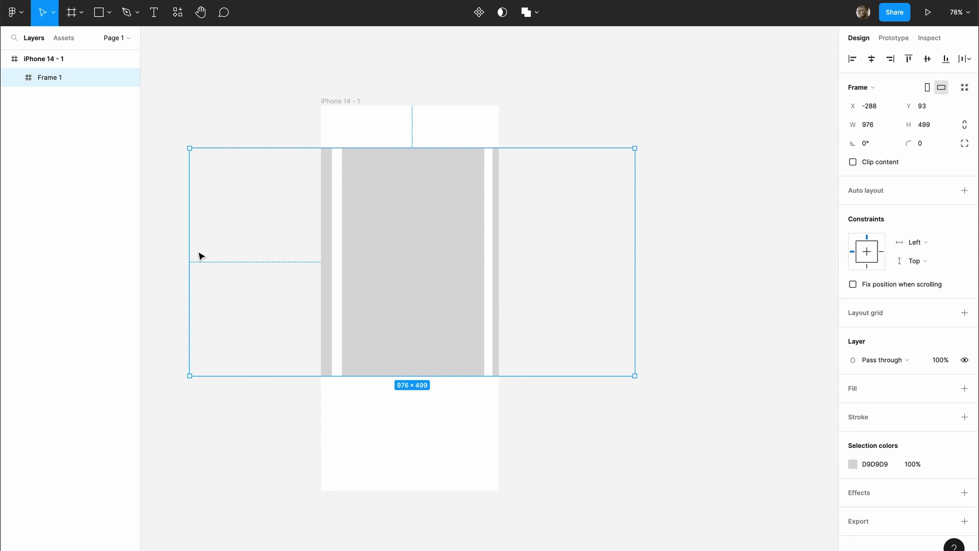
# Resize the new slider frame to match the phone screen's width, spanning from X 0 with a width of 390.
pyautogui.moveTo(189, 249); pyautogui.dragTo(321, 247)
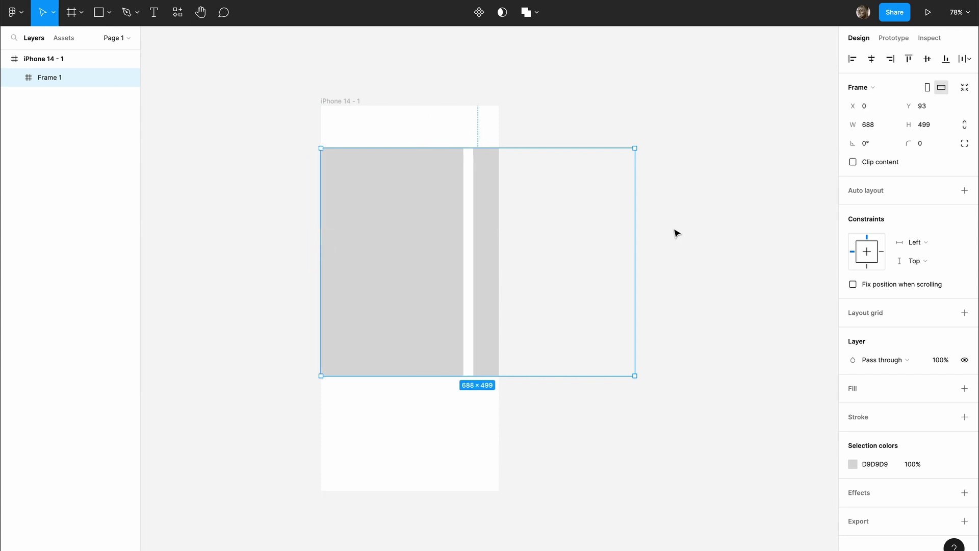
pyautogui.moveTo(637, 240); pyautogui.dragTo(498, 234)
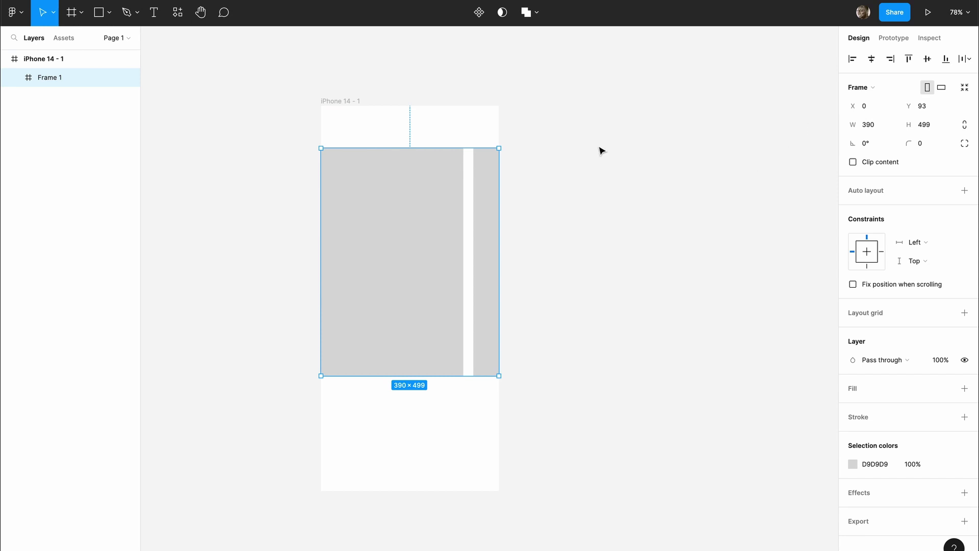
# Set the slider frame's overflow scrolling to Horizontal scrolling in its prototype settings.
pyautogui.click(893, 41)
pyautogui.click(876, 107)
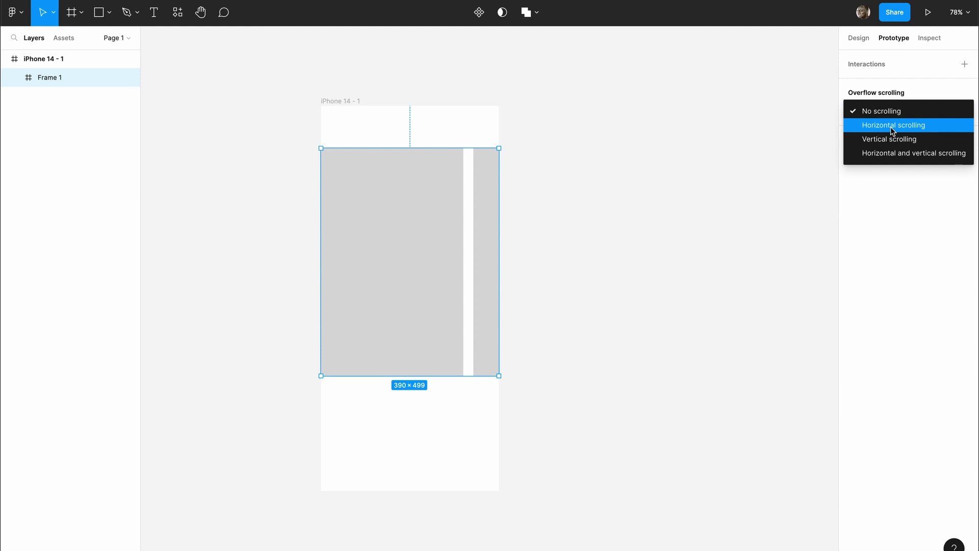
pyautogui.click(891, 127)
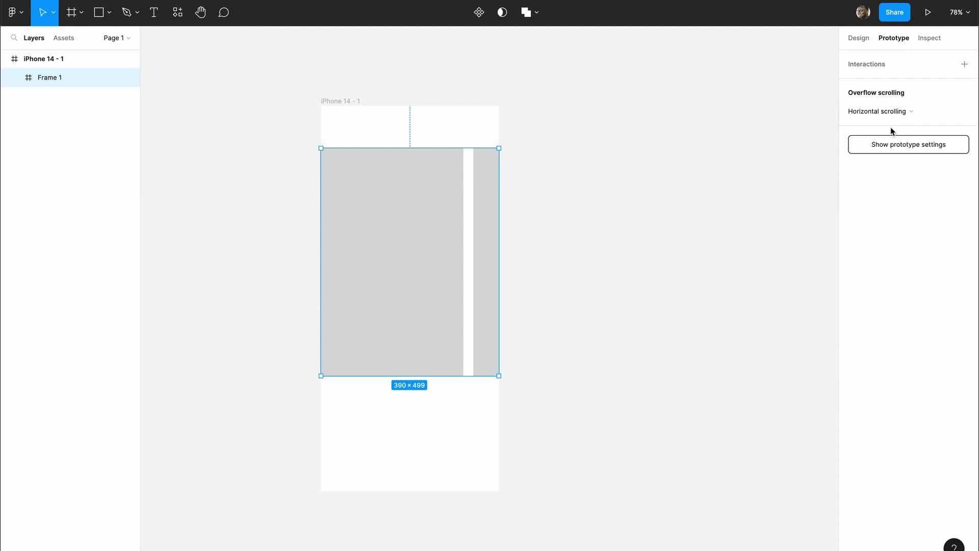
# Run the prototype preview, swipe the grey slider items back and forth, and return to the design file.
pyautogui.moveTo(863, 15)
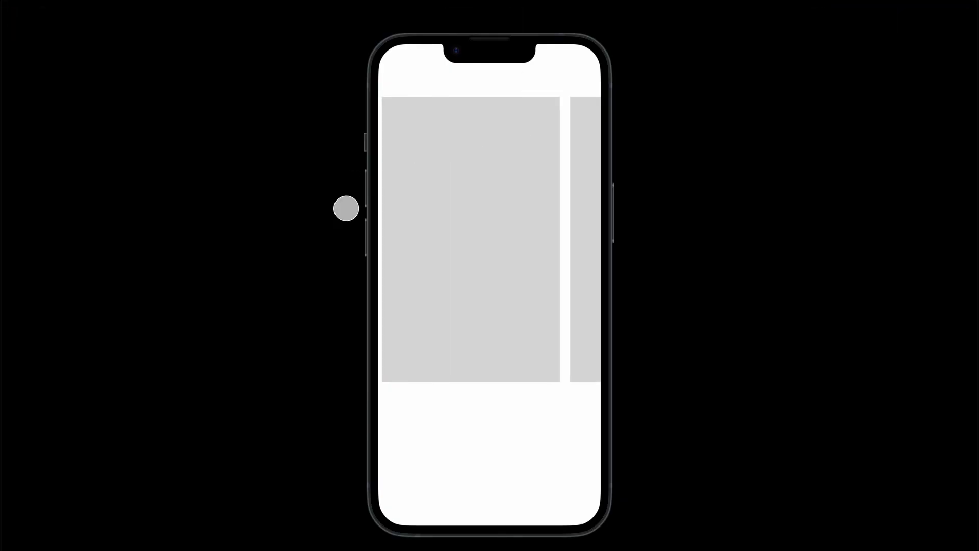
pyautogui.hscroll(5, 468, 232)
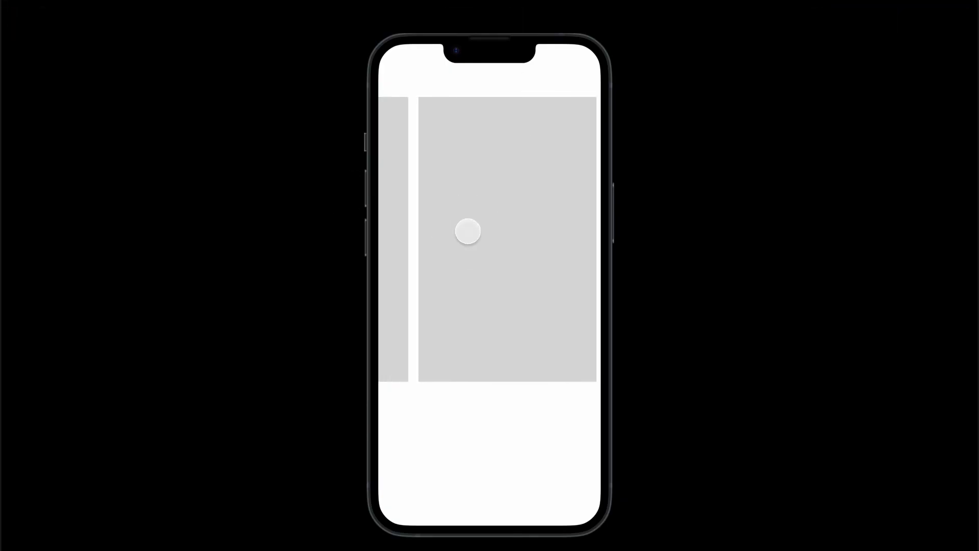
pyautogui.moveTo(468, 232); pyautogui.dragTo(555, 230)
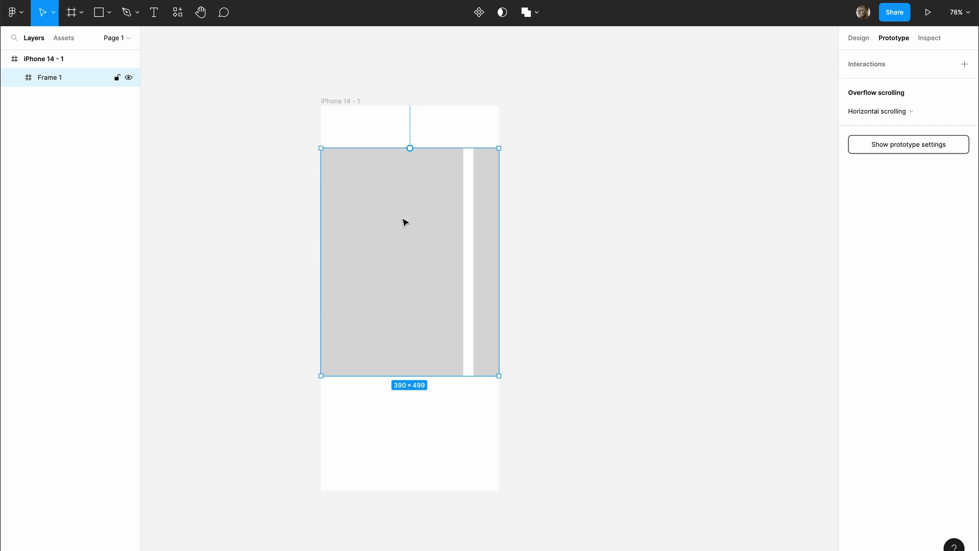
# Fill the rectangles inside slider-item 1, 2 and 3 with portrait preset images from the Unsplash plugin.
pyautogui.click(861, 41)
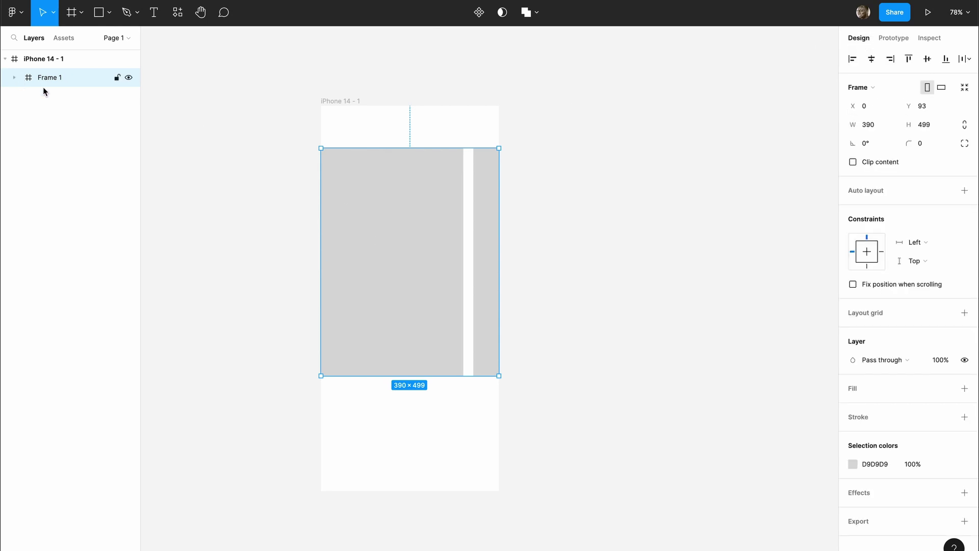
pyautogui.keyDown('super'); pyautogui.click(365, 223); pyautogui.keyUp('super')
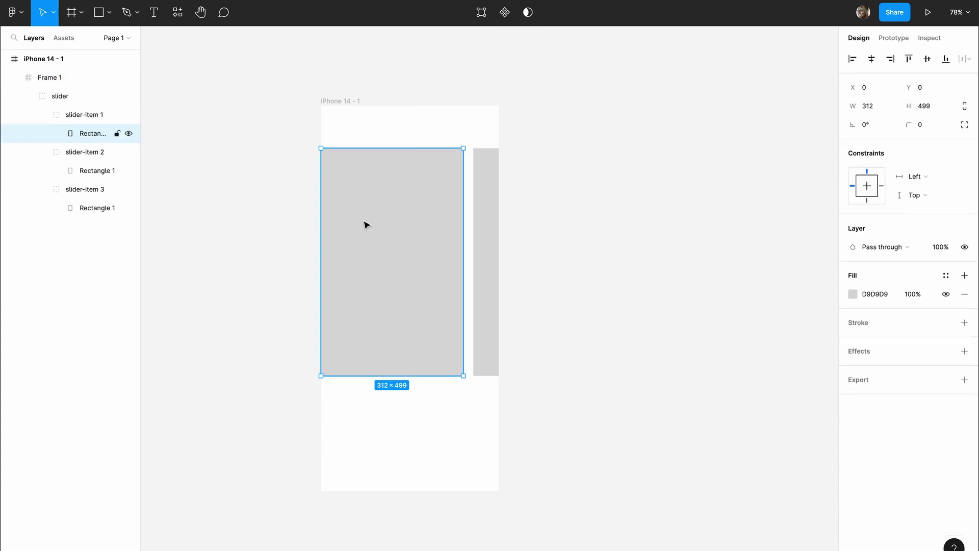
pyautogui.keyDown('shift'); pyautogui.click(86, 173); pyautogui.keyUp('shift')
pyautogui.keyDown('shift'); pyautogui.click(82, 206); pyautogui.keyUp('shift')
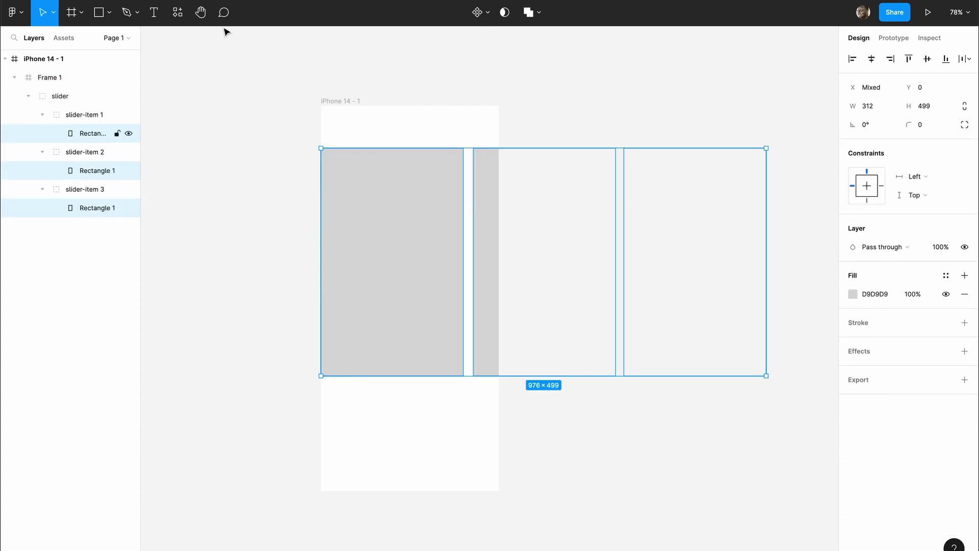
pyautogui.click(178, 13)
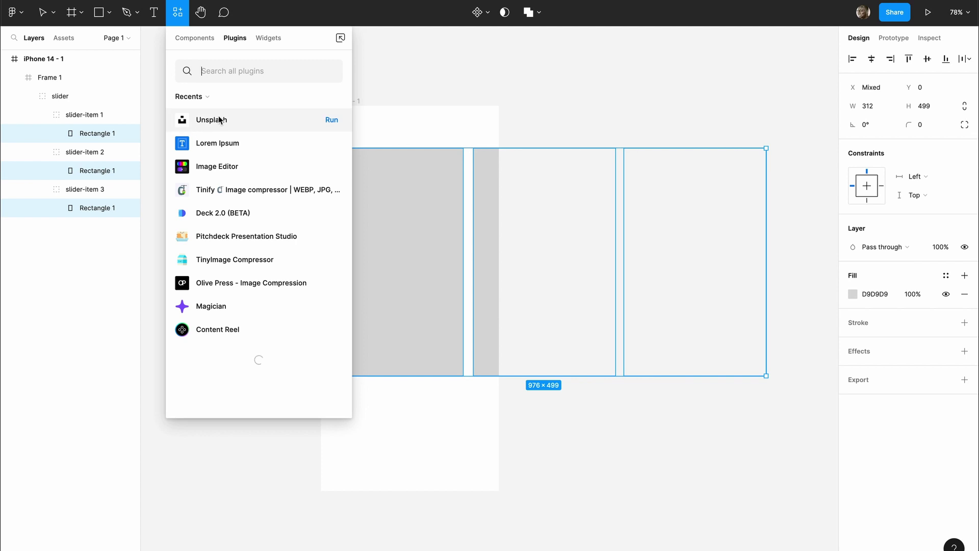
pyautogui.click(329, 121)
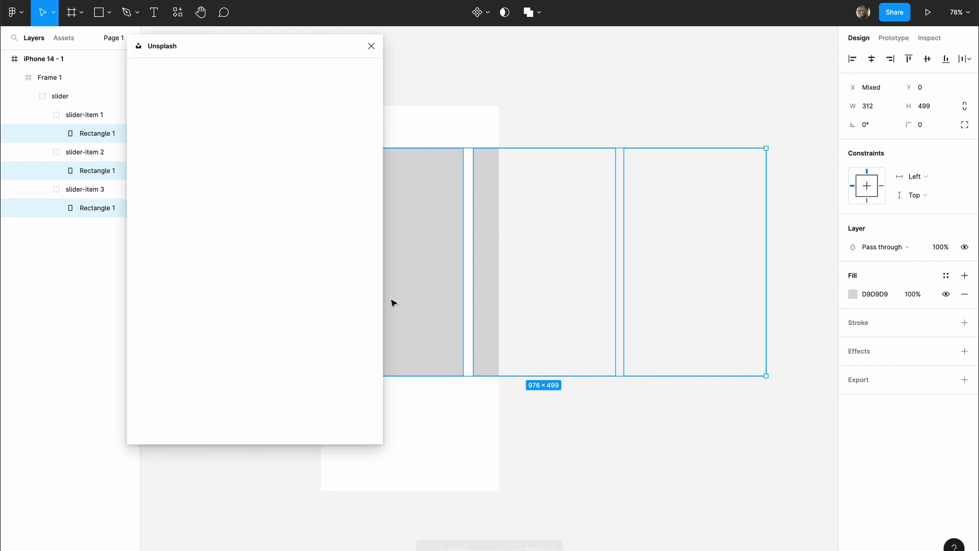
pyautogui.click(311, 277)
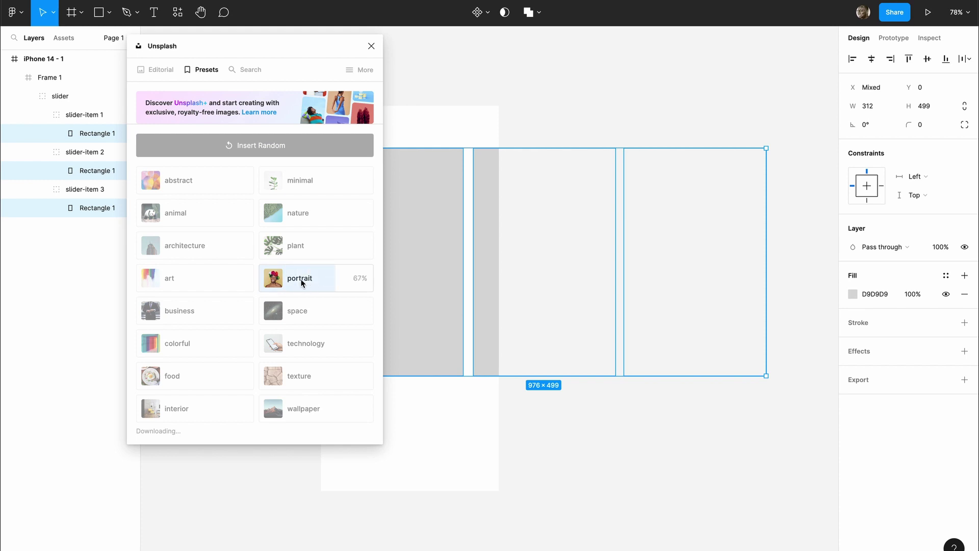
pyautogui.click(371, 46)
# Preview the prototype, swipe through the portrait images in both directions, and return to the design file.
pyautogui.hotkey('ctrl', 'alt', 'Return')
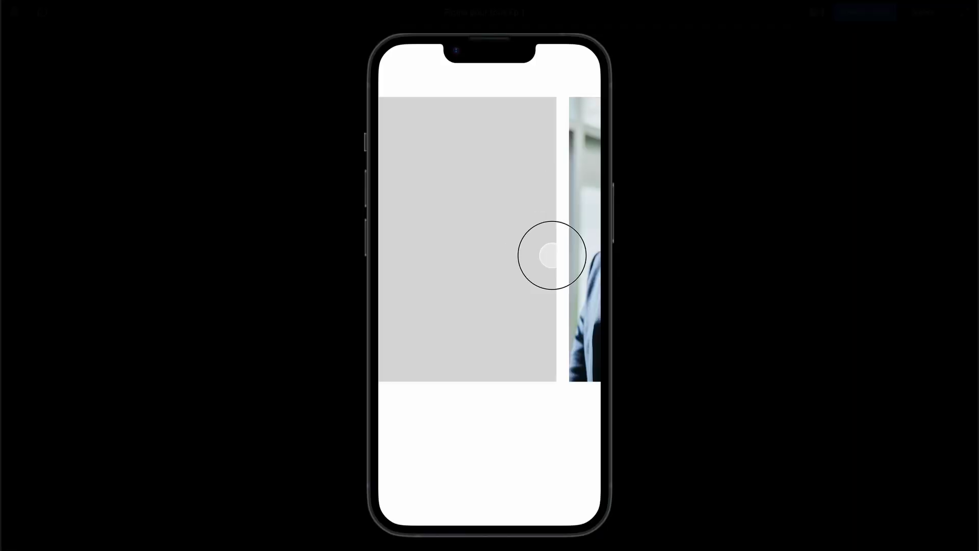
pyautogui.moveTo(553, 254)
pyautogui.mouseDown()
pyautogui.moveTo(444, 253)
pyautogui.moveTo(562, 251)
pyautogui.mouseUp()
pyautogui.click(451, 258)
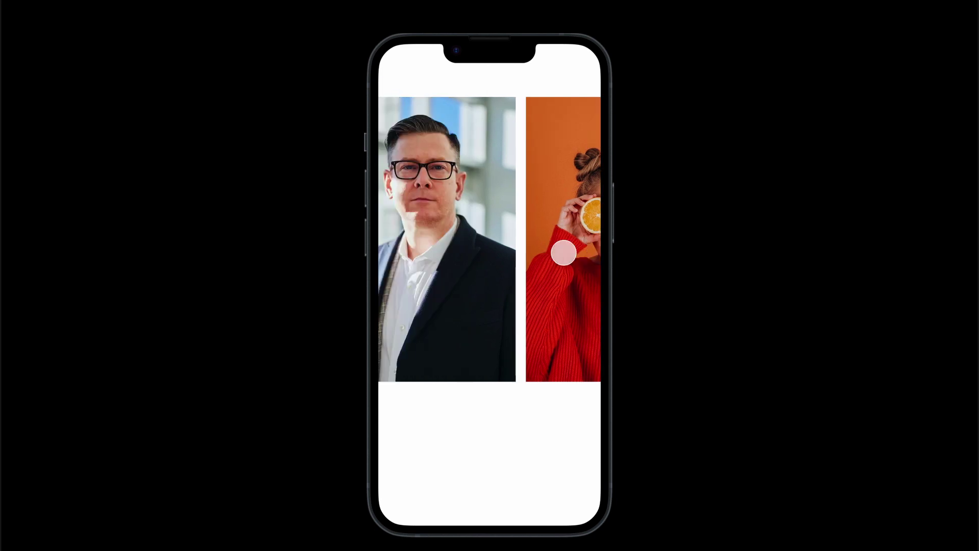
pyautogui.moveTo(490, 238); pyautogui.dragTo(630, 265)
pyautogui.moveTo(543, 255)
pyautogui.mouseDown()
pyautogui.moveTo(396, 253)
pyautogui.moveTo(554, 247)
pyautogui.mouseUp()
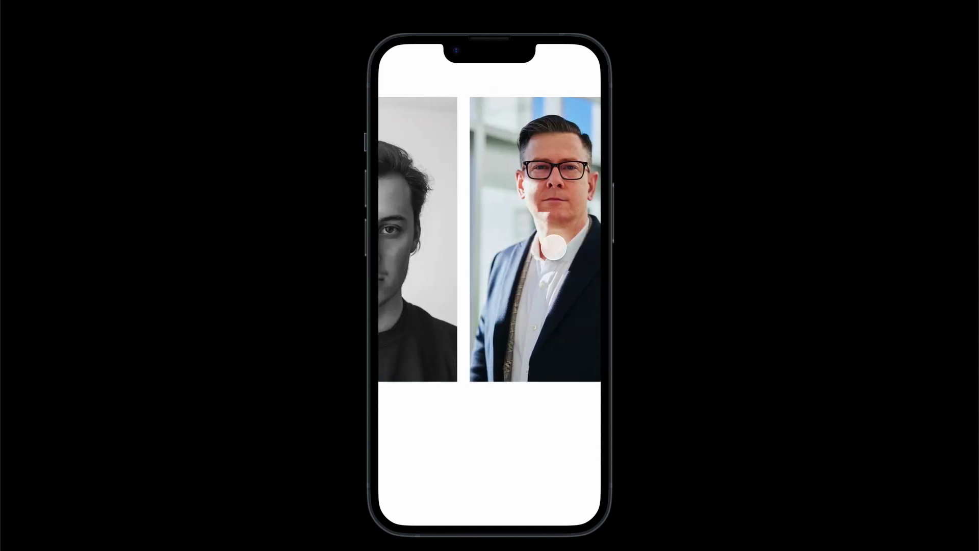
pyautogui.moveTo(457, 259); pyautogui.dragTo(470, 256)
pyautogui.press('Escape')
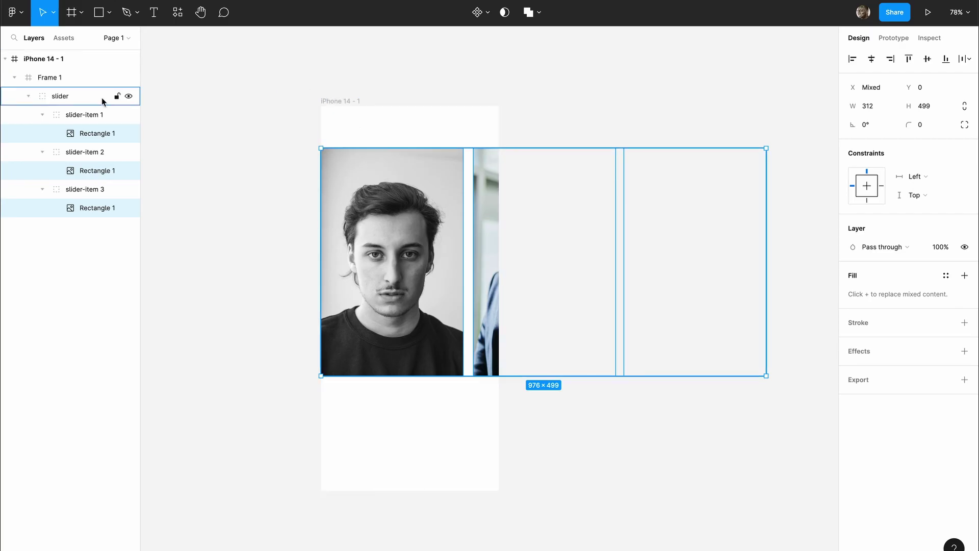
# Shift the slider group inside Frame 1 to X -294 so the second image is centred on the phone screen.
pyautogui.click(59, 85)
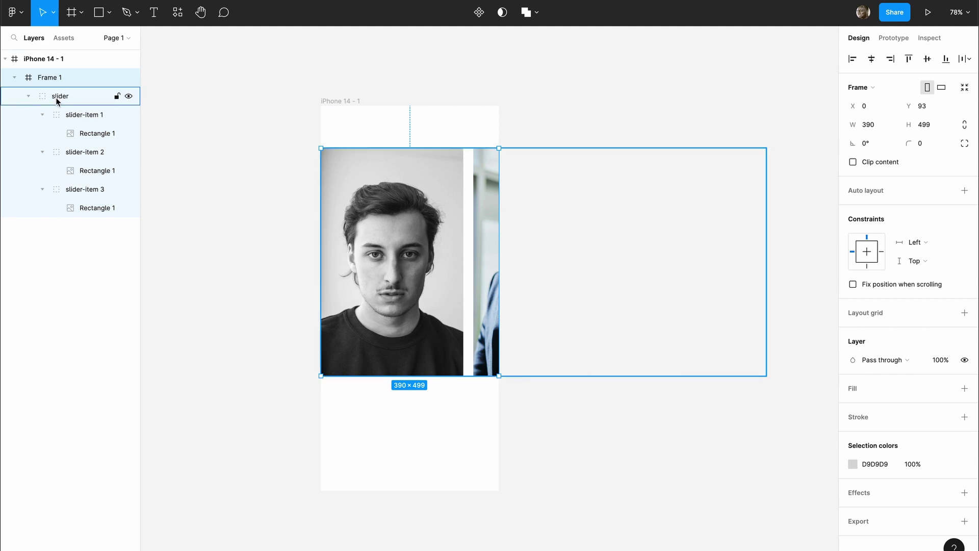
pyautogui.click(57, 99)
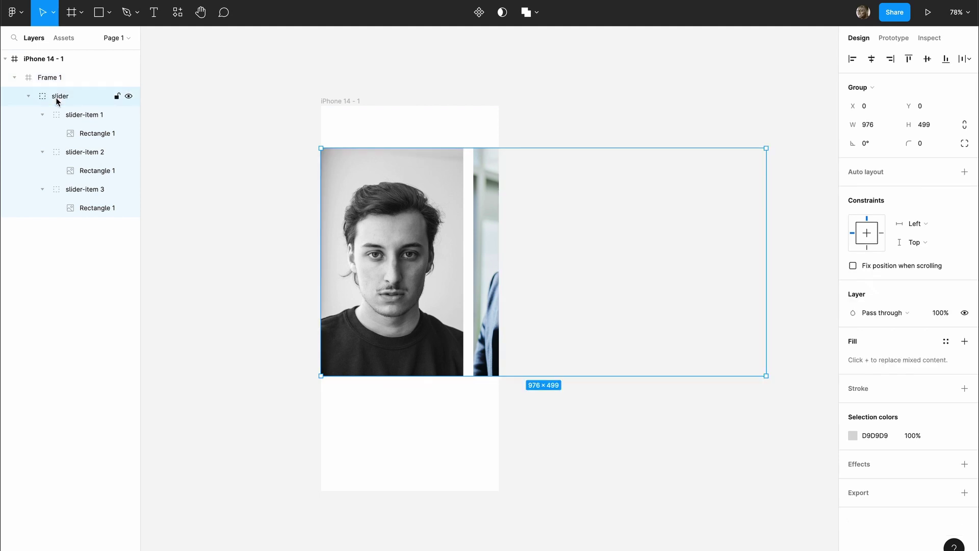
pyautogui.hotkey('shift', 'Left')
pyautogui.hotkey('shift', 'Left')
pyautogui.hotkey('shift', 'Left')
pyautogui.hotkey('shift', 'Left')
pyautogui.hotkey('shift', 'Left')
pyautogui.hotkey('shift', 'Left')
pyautogui.hotkey('shift', 'Left')
pyautogui.hotkey('shift', 'Left')
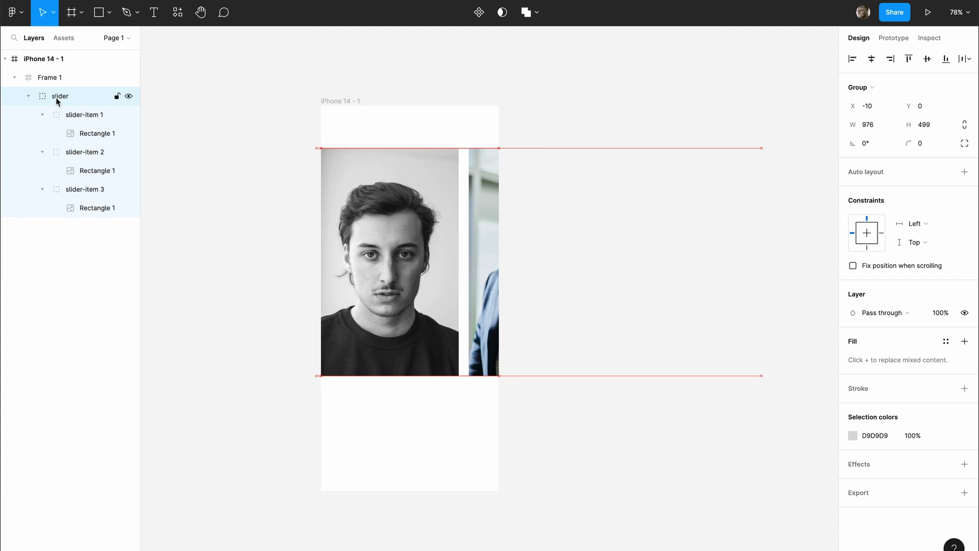
pyautogui.hotkey('shift', 'Left')
pyautogui.hotkey('shift', 'Left')
pyautogui.hotkey('shift', 'Left')
pyautogui.hotkey('shift', 'Left')
pyautogui.hotkey('shift', 'Left')
pyautogui.hotkey('shift', 'Left')
pyautogui.hotkey('shift', 'Left')
pyautogui.hotkey('shift', 'Left')
pyautogui.hotkey('shift', 'Left')
pyautogui.hotkey('shift', 'Left')
pyautogui.hotkey('shift', 'Left')
pyautogui.hotkey('shift', 'Left')
pyautogui.hotkey('shift', 'Left')
pyautogui.hotkey('shift', 'Left')
pyautogui.hotkey('shift', 'Left')
pyautogui.hotkey('shift', 'Left')
pyautogui.hotkey('shift', 'Left')
pyautogui.hotkey('shift', 'Left')
pyautogui.hotkey('shift', 'Left')
pyautogui.hotkey('shift', 'Left')
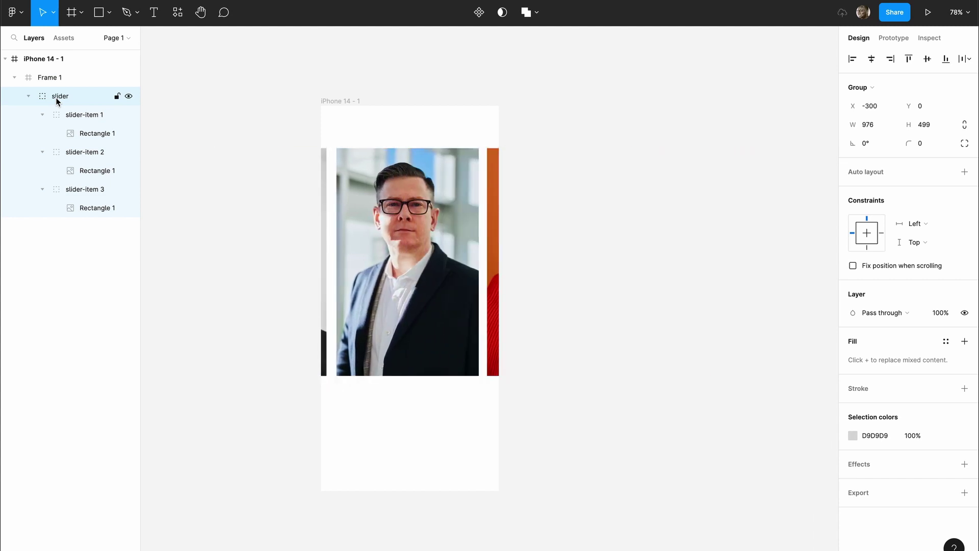
pyautogui.press('Right')
pyautogui.press('Right')
pyautogui.press('Right')
pyautogui.press('Right')
pyautogui.press('Right')
pyautogui.press('Right')
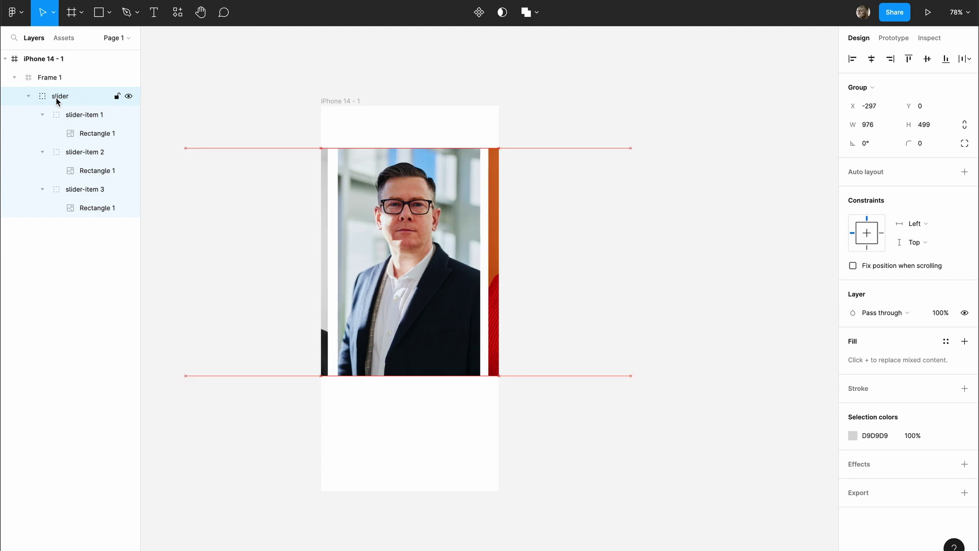
# Collapse the layer tree and draw an 81 × 81 circle against the phone frame's right edge below the slider, at X 309, Y 689.
pyautogui.click(51, 60)
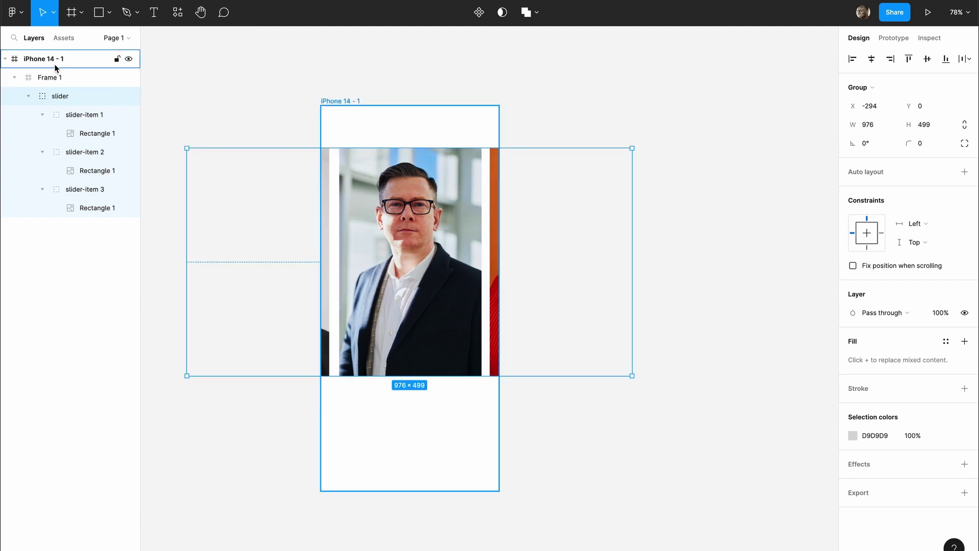
pyautogui.click(15, 78)
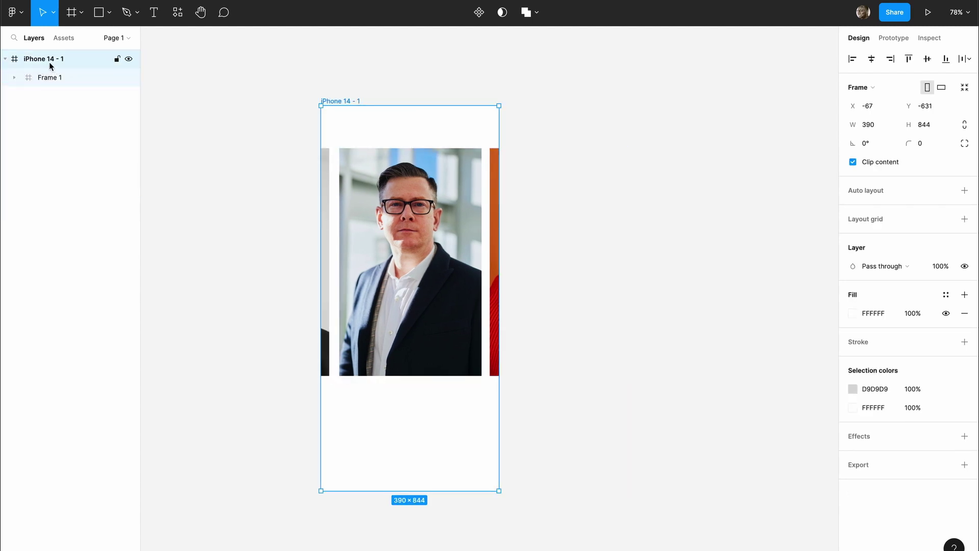
pyautogui.click(330, 77)
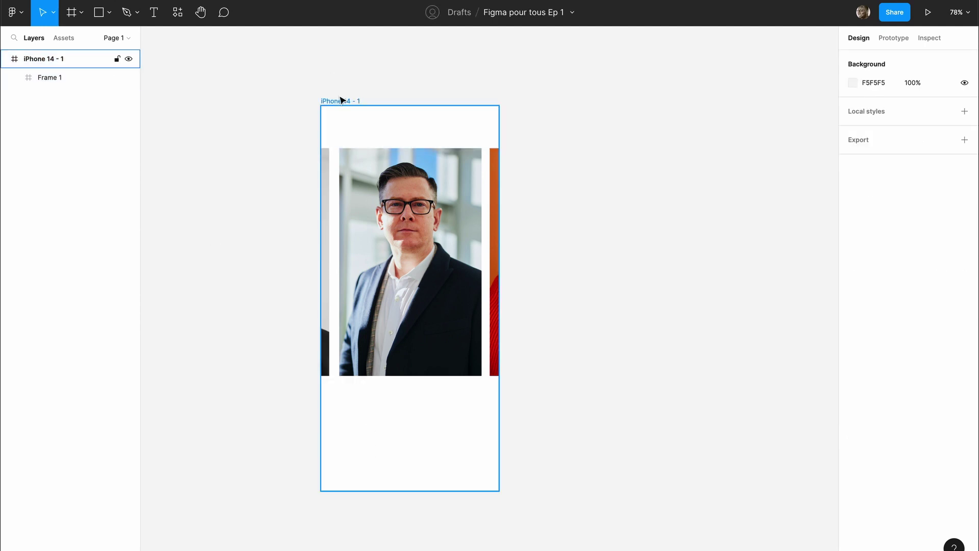
pyautogui.click(341, 100)
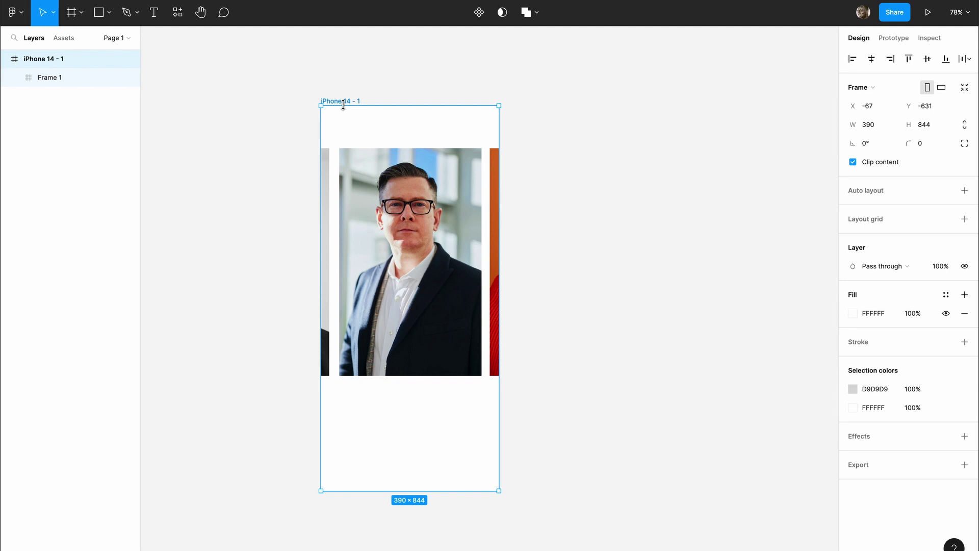
pyautogui.press('o')
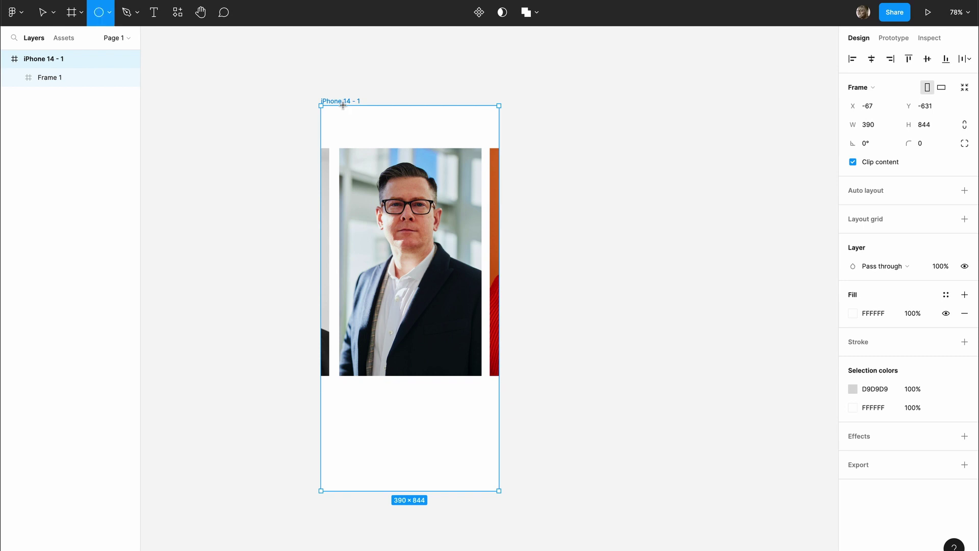
pyautogui.click(413, 449)
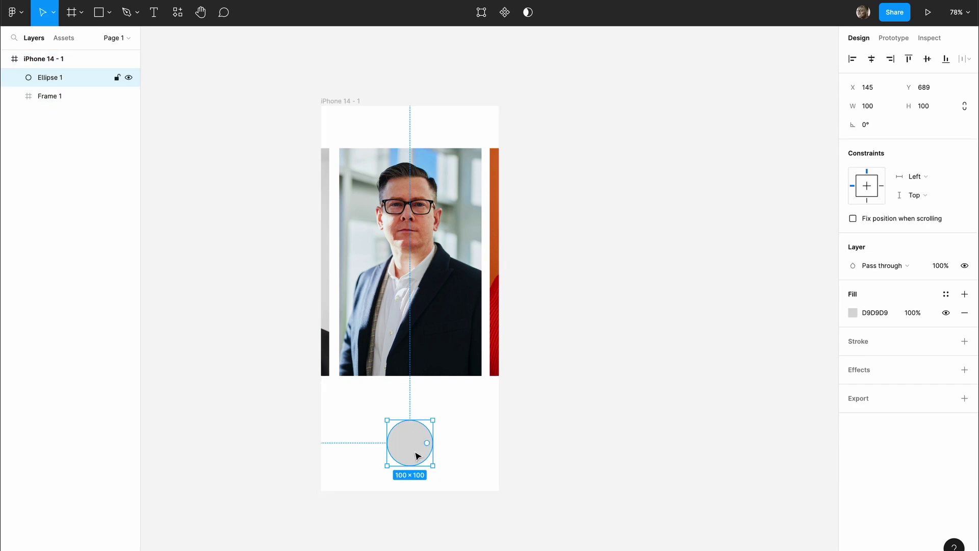
pyautogui.moveTo(385, 419); pyautogui.dragTo(481, 442)
# Group the circle on its own and rename the group next.
pyautogui.hotkey('ctrl', 'r')
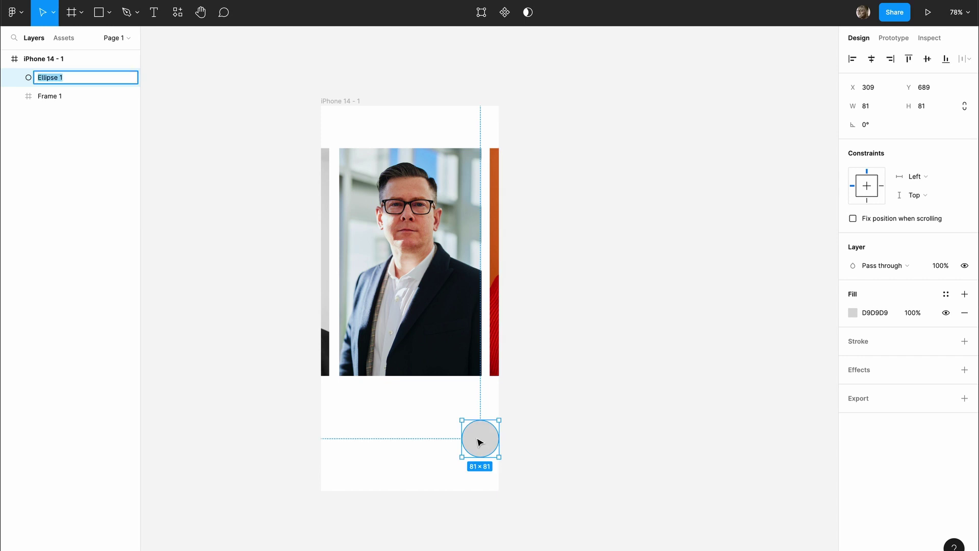
pyautogui.click(392, 458)
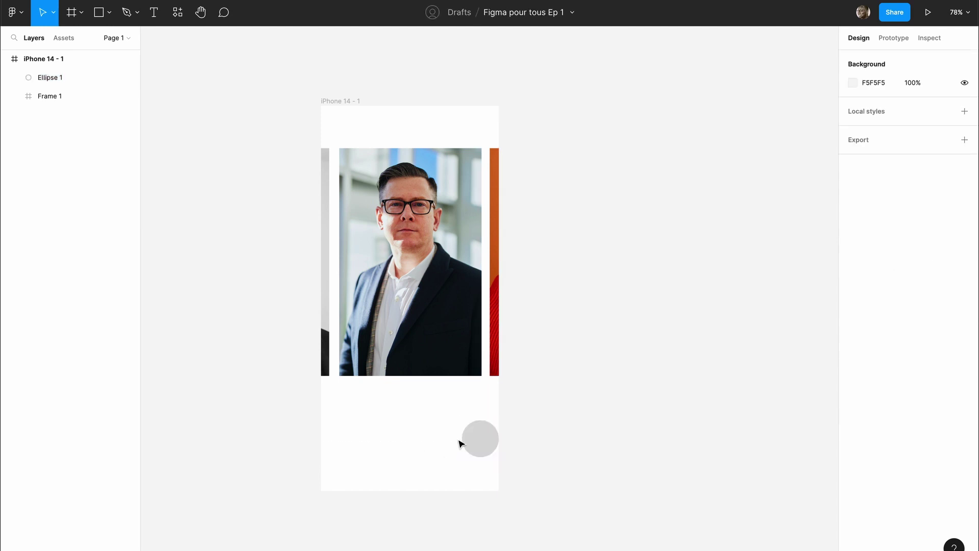
pyautogui.click(489, 436)
pyautogui.hotkey('ctrl', 'g')
pyautogui.hotkey('ctrl', 'r')
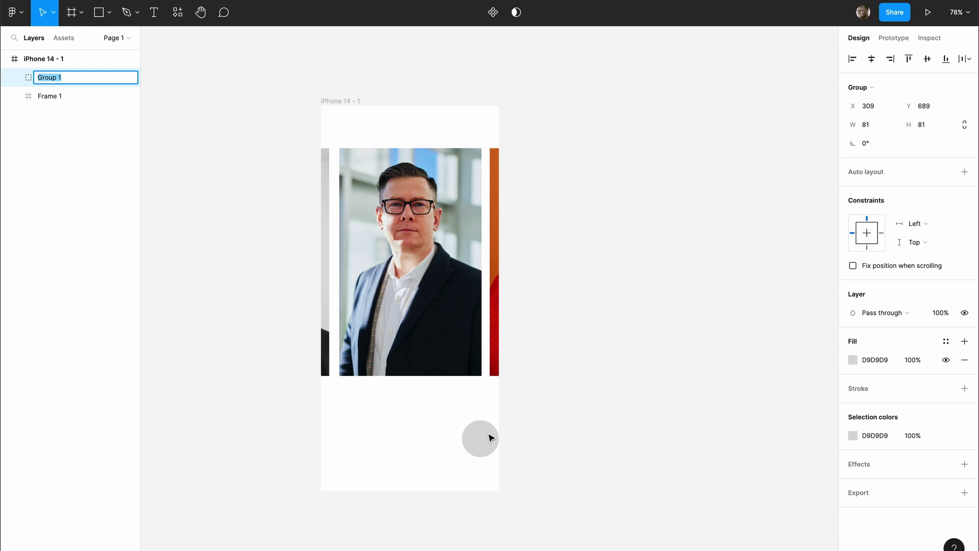
pyautogui.write('next')
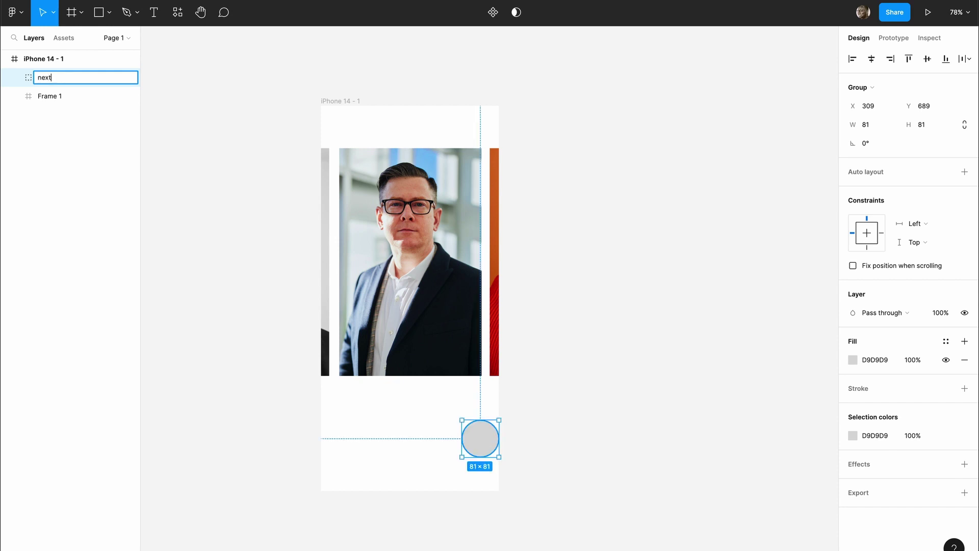
pyautogui.press('Return')
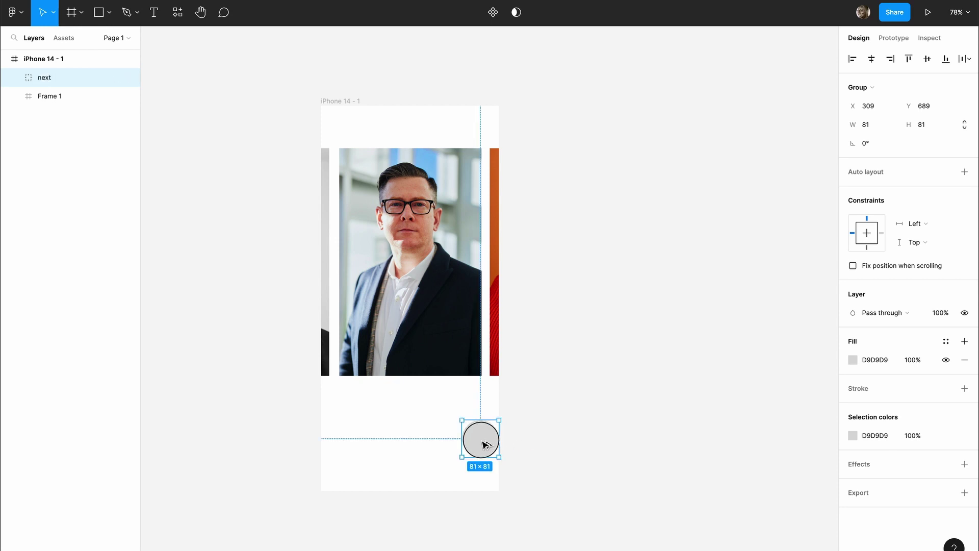
# Duplicate the next group to the phone frame's left edge at X 0, Y 689, and rename the copy prev.
pyautogui.keyDown('alt'); pyautogui.moveTo(482, 443); pyautogui.dragTo(343, 449); pyautogui.keyUp('alt')
pyautogui.hotkey('ctrl', 'r')
pyautogui.write('p')
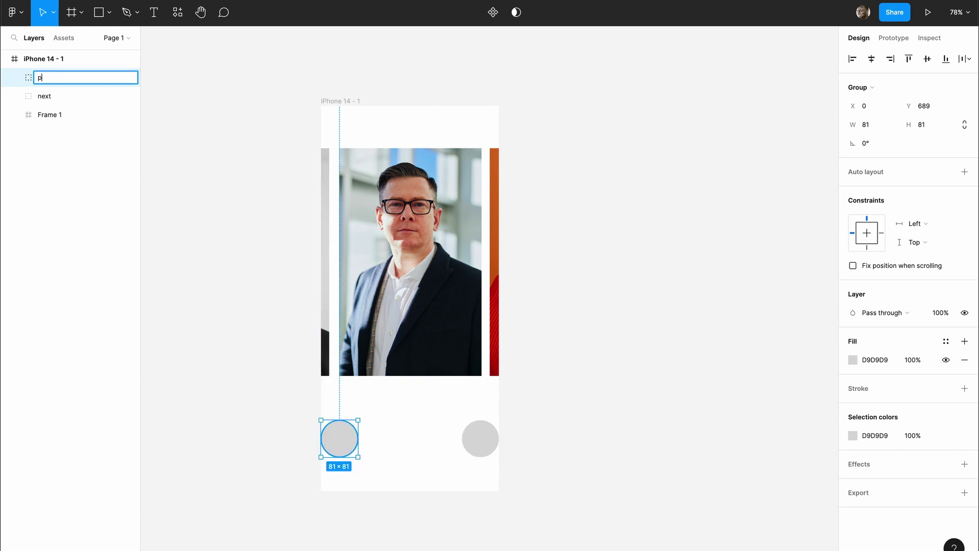
pyautogui.write('rev')
pyautogui.press('Return')
# Change the fill of both the prev and next circles to green 10BC69.
pyautogui.doubleClick(345, 443)
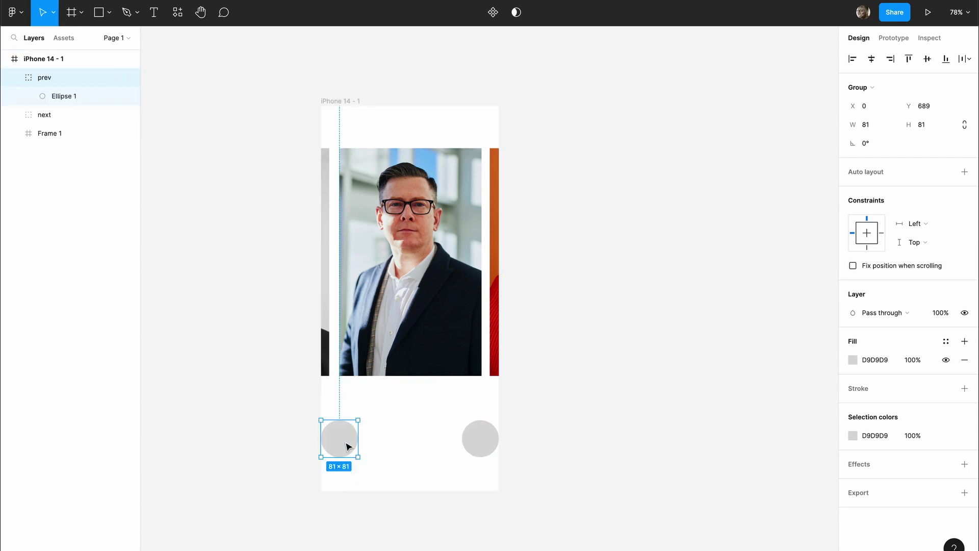
pyautogui.keyDown('shift'); pyautogui.click(470, 435); pyautogui.keyUp('shift')
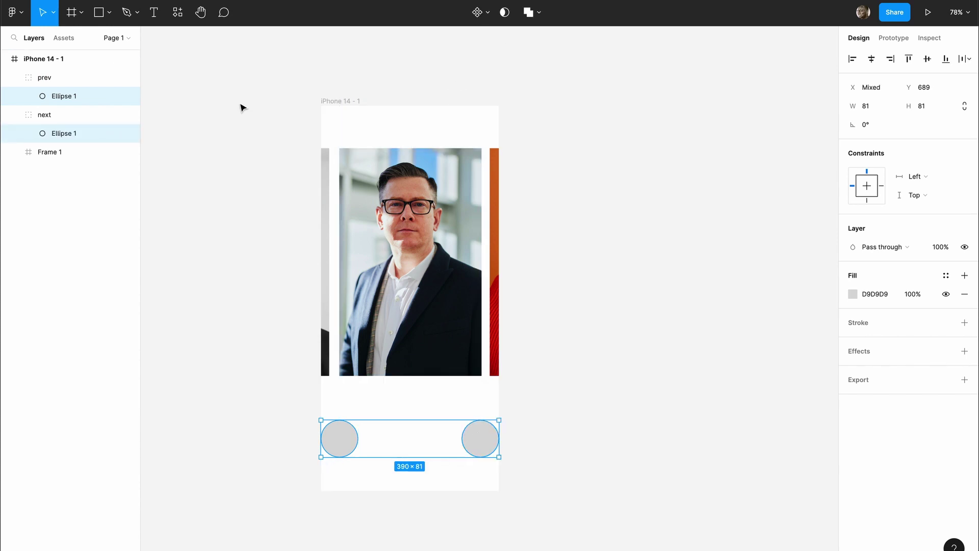
pyautogui.click(853, 294)
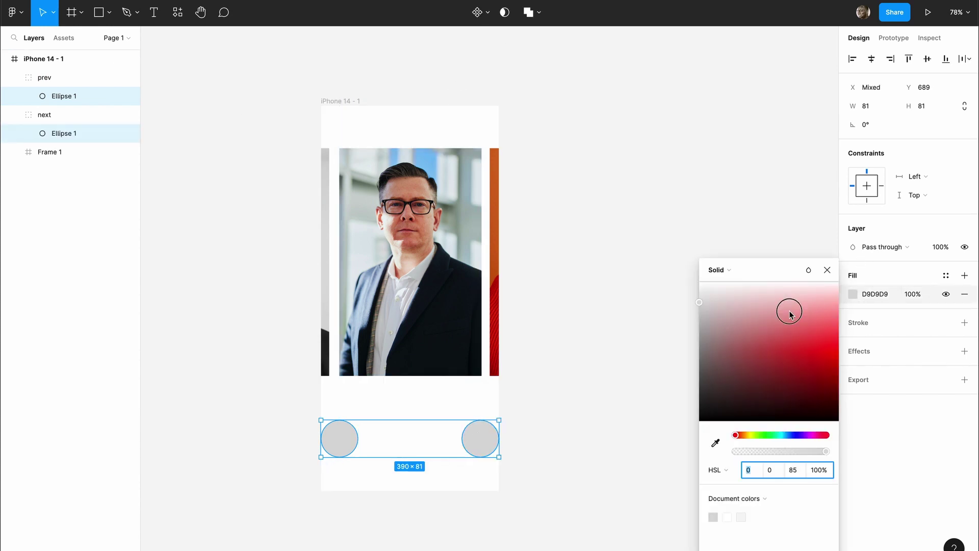
pyautogui.moveTo(789, 310)
pyautogui.mouseDown()
pyautogui.moveTo(827, 360)
pyautogui.moveTo(790, 322)
pyautogui.mouseUp()
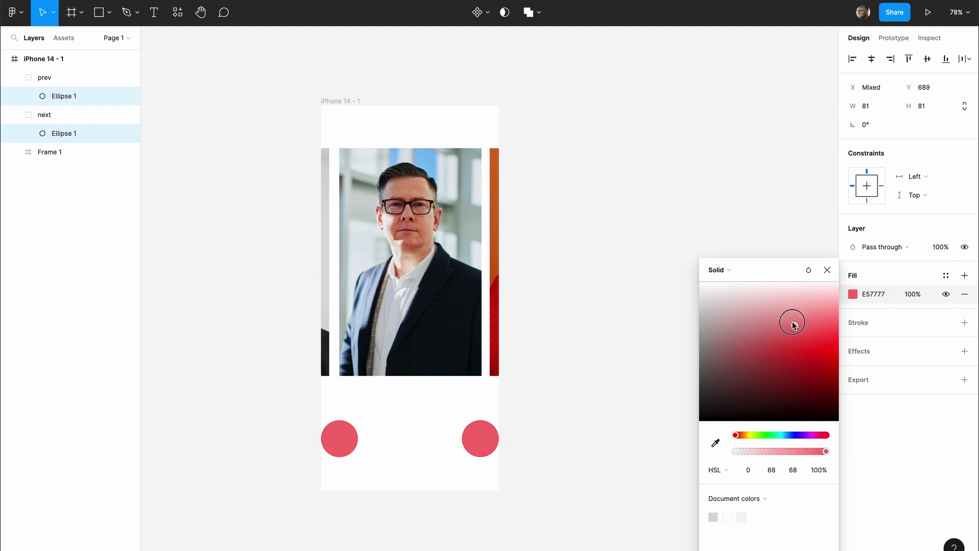
pyautogui.moveTo(772, 435)
pyautogui.mouseDown()
pyautogui.moveTo(761, 435)
pyautogui.moveTo(775, 438)
pyautogui.mouseUp()
pyautogui.moveTo(815, 349); pyautogui.dragTo(818, 365)
pyautogui.click(836, 276)
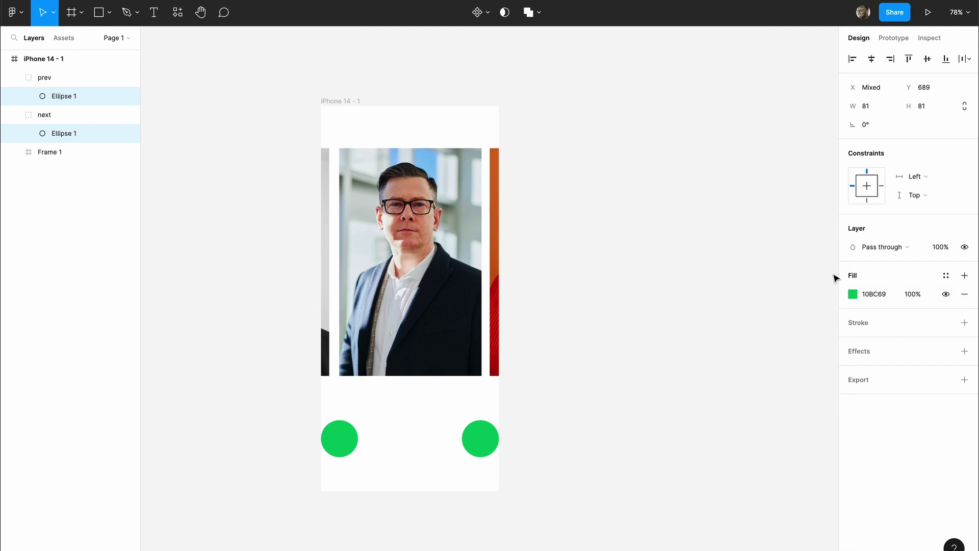
# Paste the vuesax/linear/arrow-left icon into the centre of the prev circle and recolour it white.
pyautogui.click(486, 442)
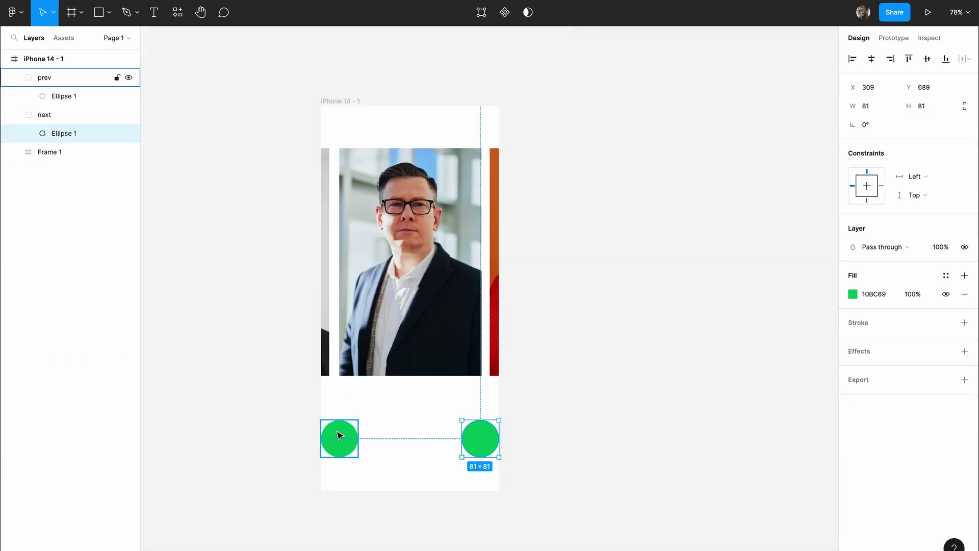
pyautogui.click(339, 436)
pyautogui.hotkey('ctrl', 'v')
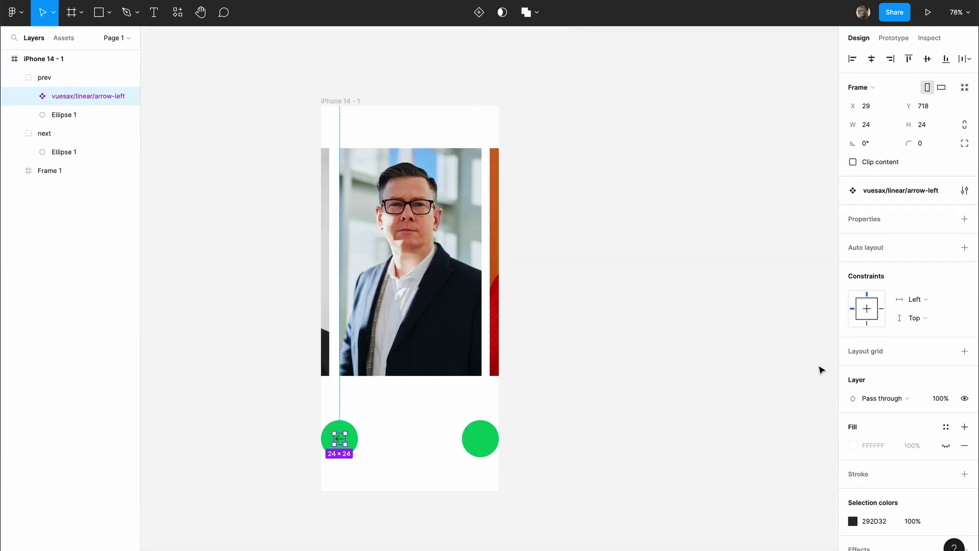
pyautogui.click(853, 521)
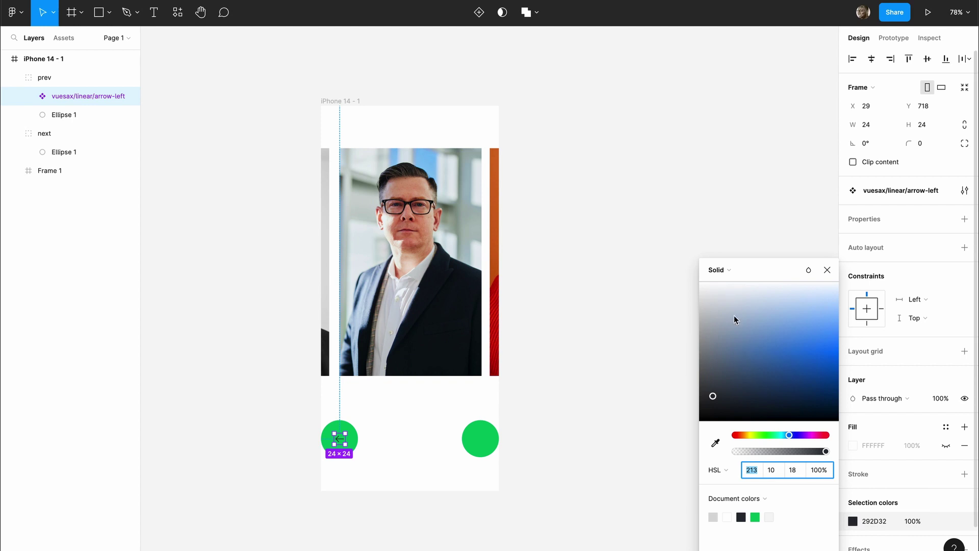
pyautogui.click(586, 219)
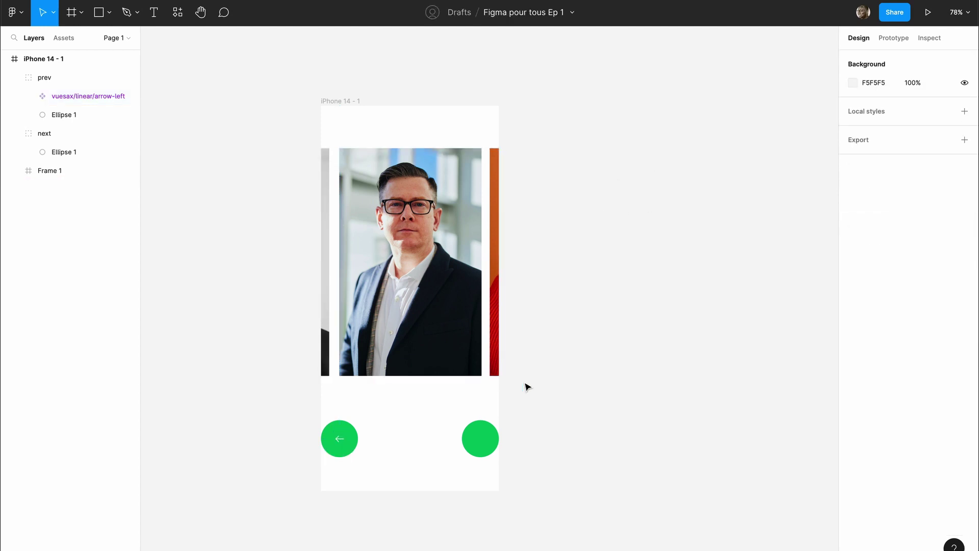
# Copy the vuesax/linear/arrow-right icon from the icon library file into the next circle and recolour it white FFFFFF.
pyautogui.click(480, 437)
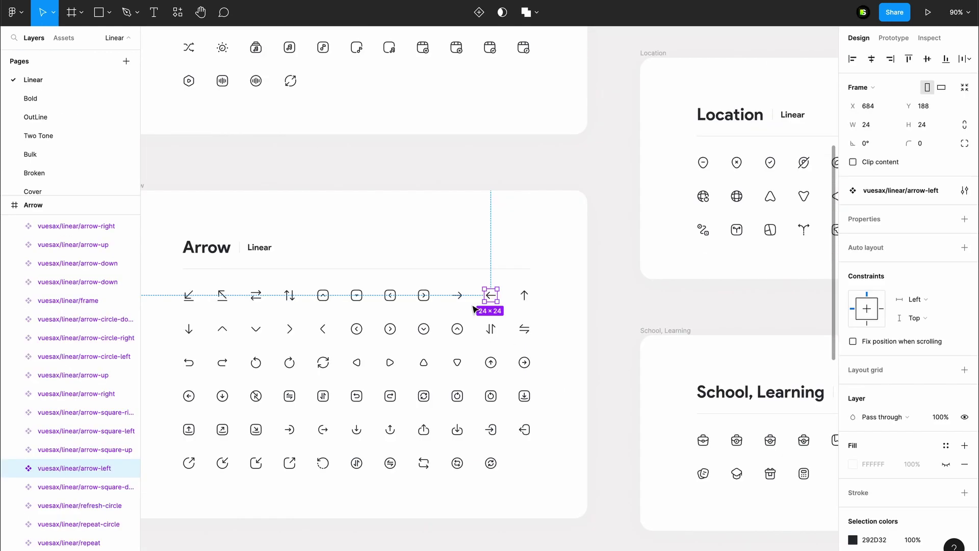
pyautogui.click(457, 295)
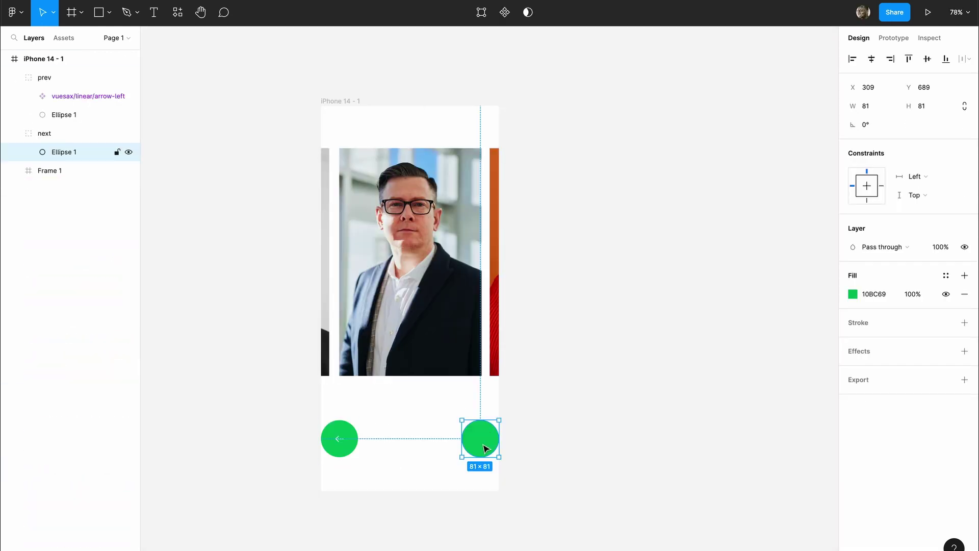
pyautogui.hotkey('ctrl', 'v')
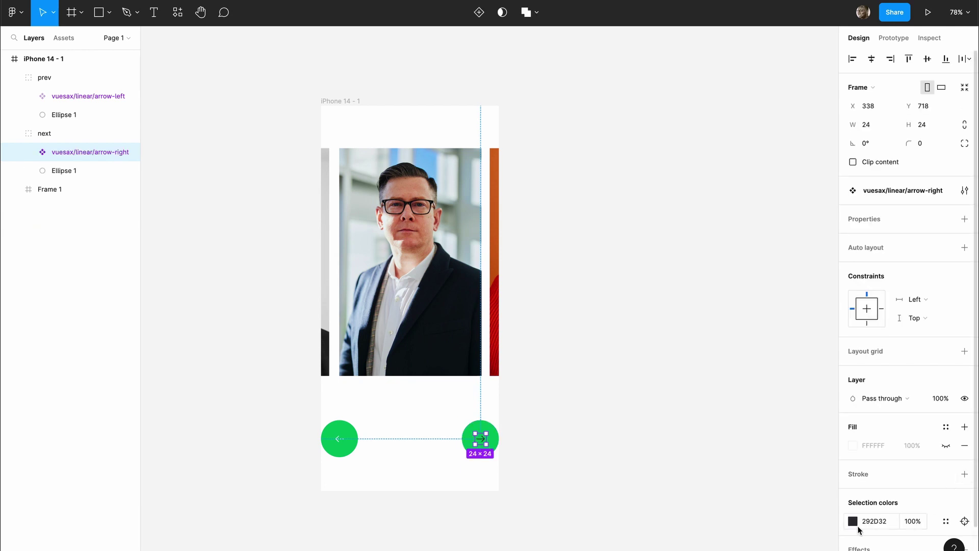
pyautogui.click(854, 521)
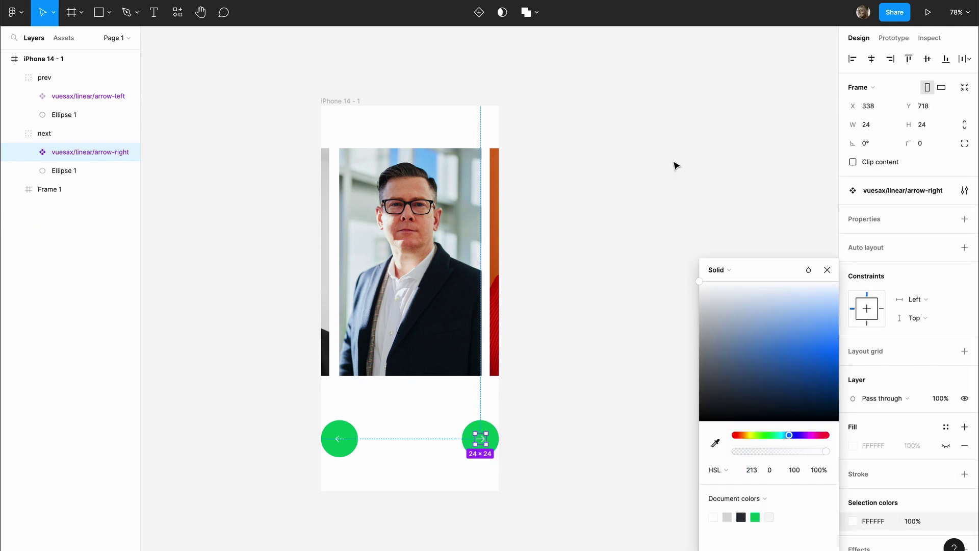
pyautogui.click(352, 396)
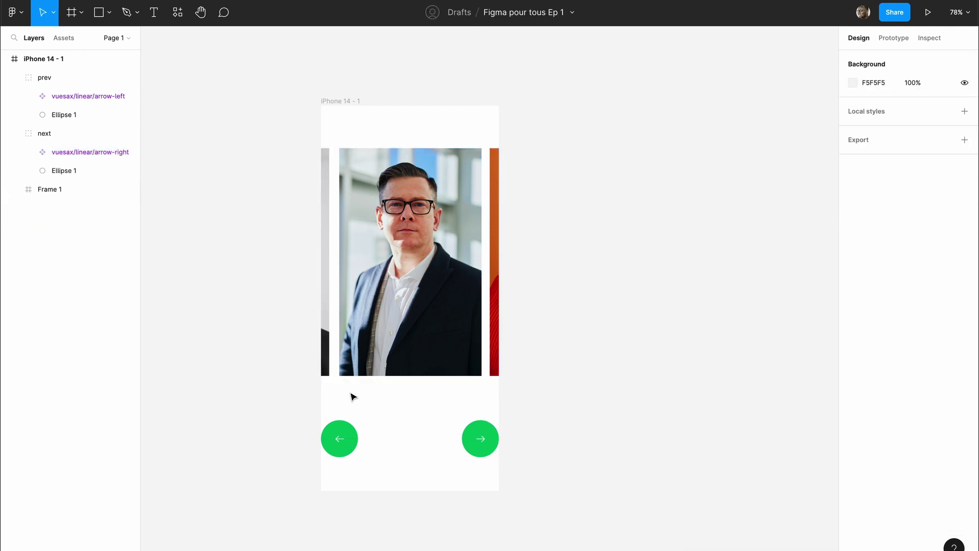
# Move the prev and next groups up together to Y 309 so they overlap the slider's sides.
pyautogui.keyDown('shift'); pyautogui.click(485, 443); pyautogui.keyUp('shift')
pyautogui.hotkey('shift', 'Up')
pyautogui.hotkey('shift', 'Up')
pyautogui.hotkey('shift', 'Up')
pyautogui.hotkey('shift', 'Up')
pyautogui.hotkey('shift', 'Up')
pyautogui.hotkey('shift', 'Up')
pyautogui.hotkey('shift', 'Up')
pyautogui.hotkey('shift', 'Up')
pyautogui.hotkey('shift', 'Up')
pyautogui.hotkey('shift', 'Up')
pyautogui.hotkey('shift', 'Up')
pyautogui.hotkey('shift', 'Up')
pyautogui.hotkey('shift', 'Up')
pyautogui.hotkey('shift', 'Up')
pyautogui.hotkey('shift', 'Up')
pyautogui.hotkey('shift', 'Up')
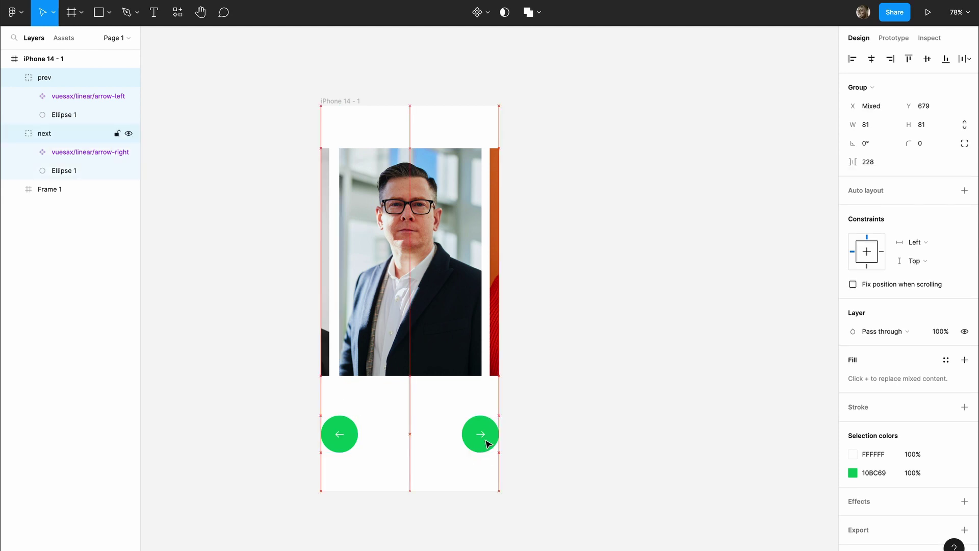
pyautogui.hotkey('shift', 'Up')
pyautogui.hotkey('shift', 'Up')
pyautogui.hotkey('shift', 'Up')
pyautogui.hotkey('shift', 'Up')
pyautogui.hotkey('shift', 'Up')
pyautogui.hotkey('shift', 'Up')
pyautogui.hotkey('shift', 'Up')
pyautogui.hotkey('shift', 'Up')
pyautogui.hotkey('shift', 'Up')
pyautogui.hotkey('shift', 'Up')
pyautogui.hotkey('shift', 'Up')
pyautogui.hotkey('shift', 'Up')
pyautogui.hotkey('shift', 'Up')
pyautogui.hotkey('shift', 'Up')
pyautogui.hotkey('shift', 'Up')
pyautogui.hotkey('shift', 'Up')
pyautogui.hotkey('shift', 'Up')
pyautogui.hotkey('shift', 'Up')
pyautogui.hotkey('shift', 'Up')
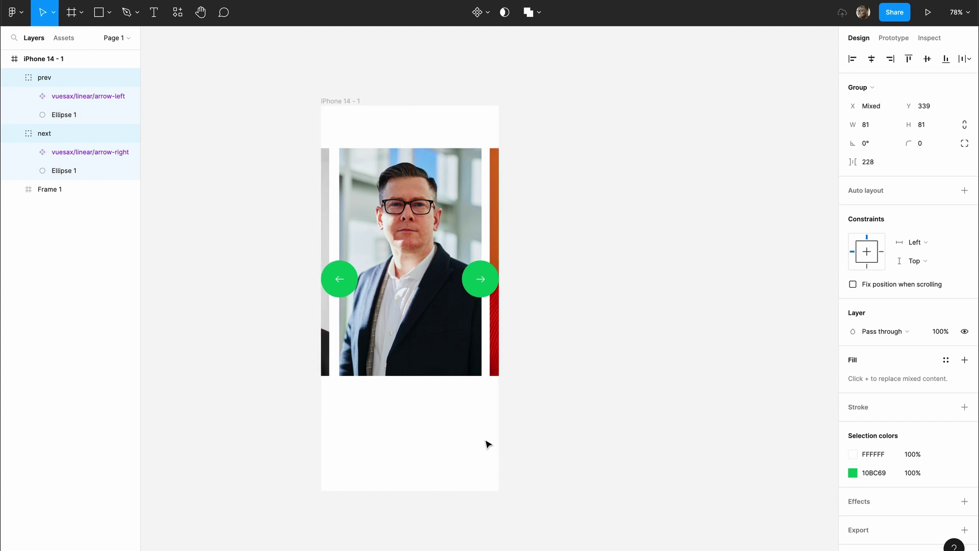
pyautogui.hotkey('shift', 'Up')
pyautogui.hotkey('shift', 'Up')
pyautogui.hotkey('shift', 'Up')
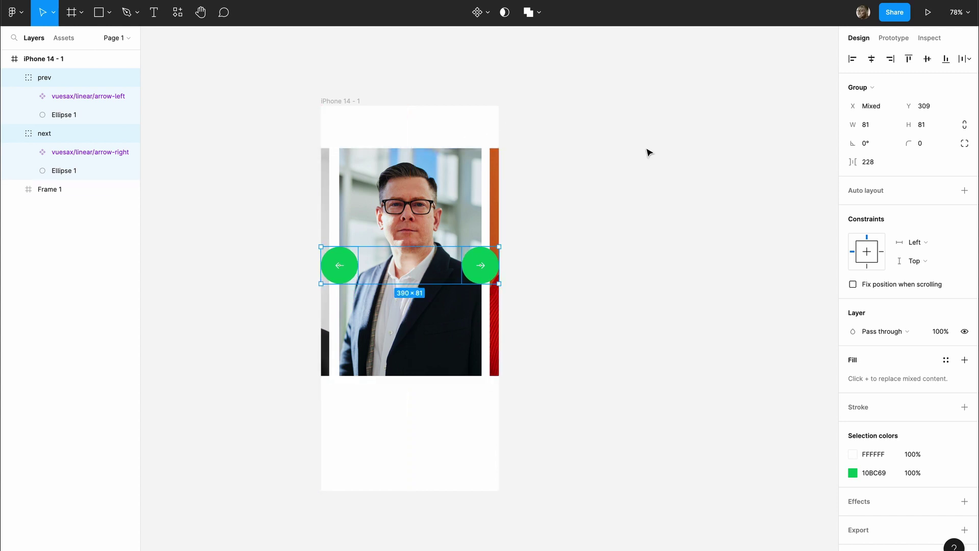
pyautogui.click(647, 151)
# Add on-tap Scroll to interactions from the next button to the third image's Rectangle 1 and from the prev button to the first image's Rectangle 1.
pyautogui.click(337, 101)
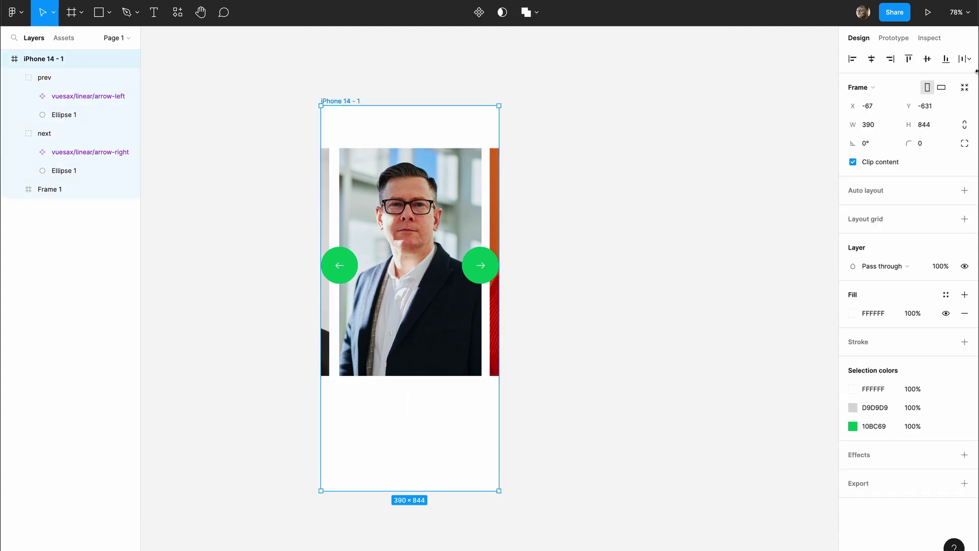
pyautogui.click(898, 40)
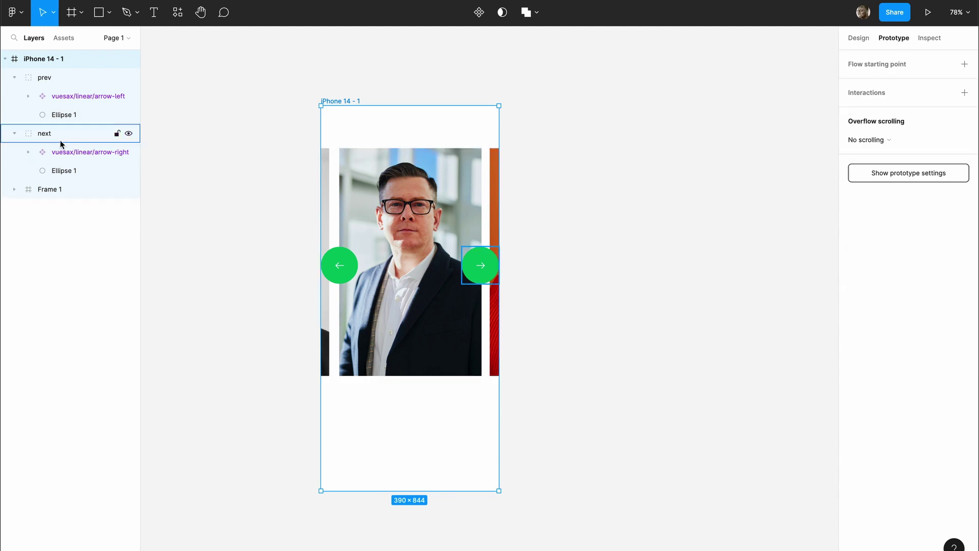
pyautogui.click(14, 189)
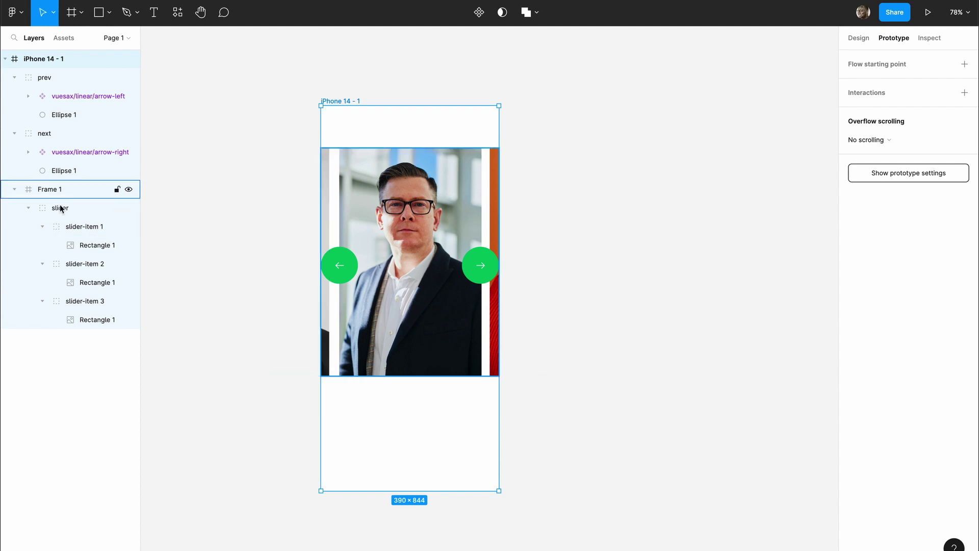
pyautogui.click(42, 226)
pyautogui.click(42, 282)
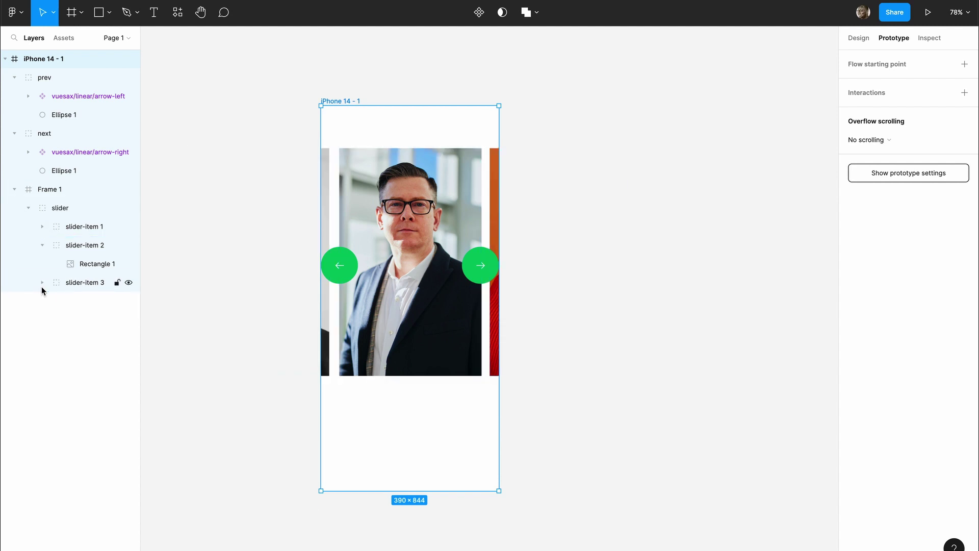
pyautogui.click(57, 133)
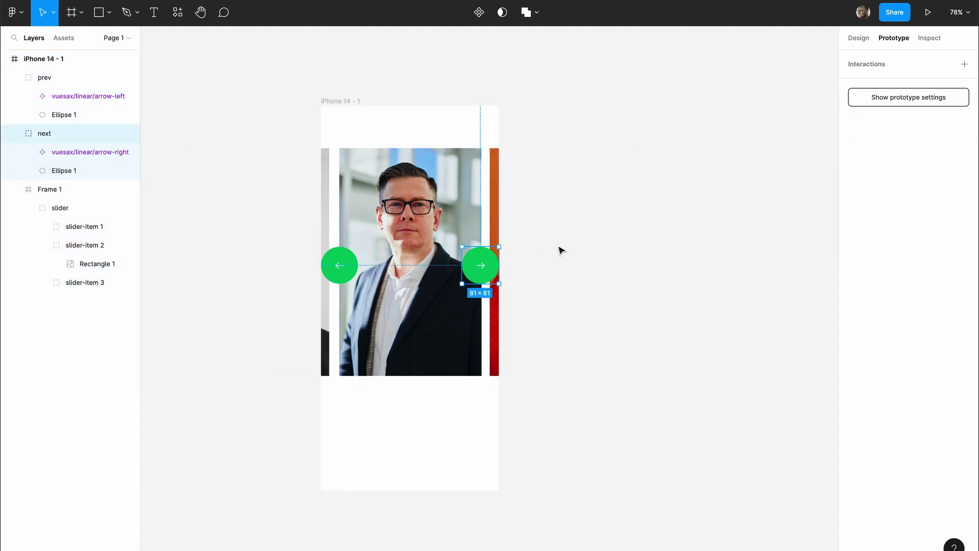
pyautogui.moveTo(475, 269)
pyautogui.moveTo(499, 266); pyautogui.dragTo(496, 191)
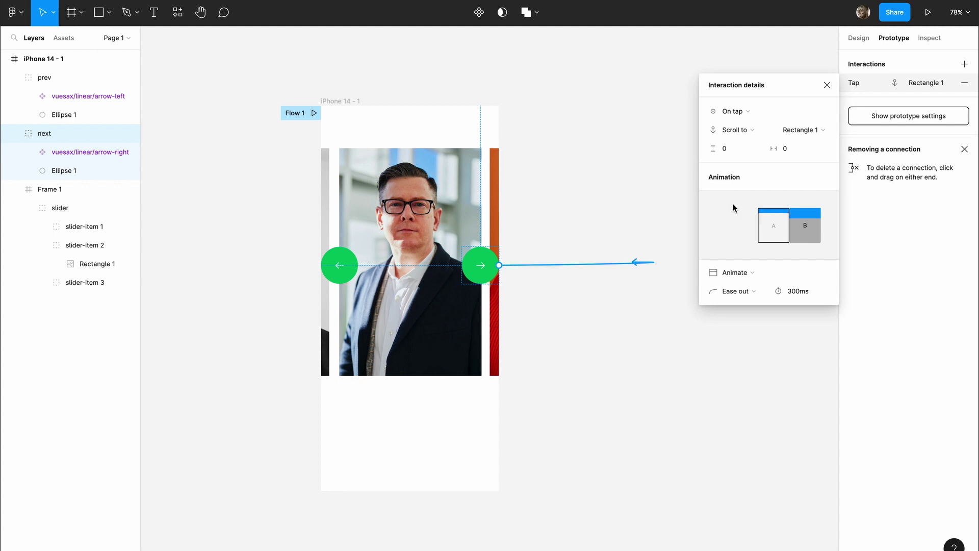
pyautogui.click(339, 265)
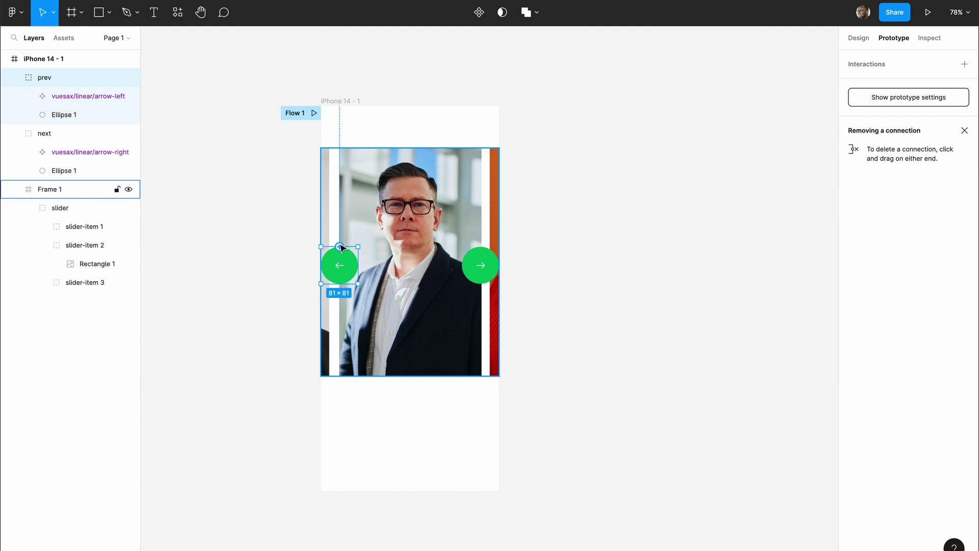
pyautogui.moveTo(340, 247); pyautogui.dragTo(325, 209)
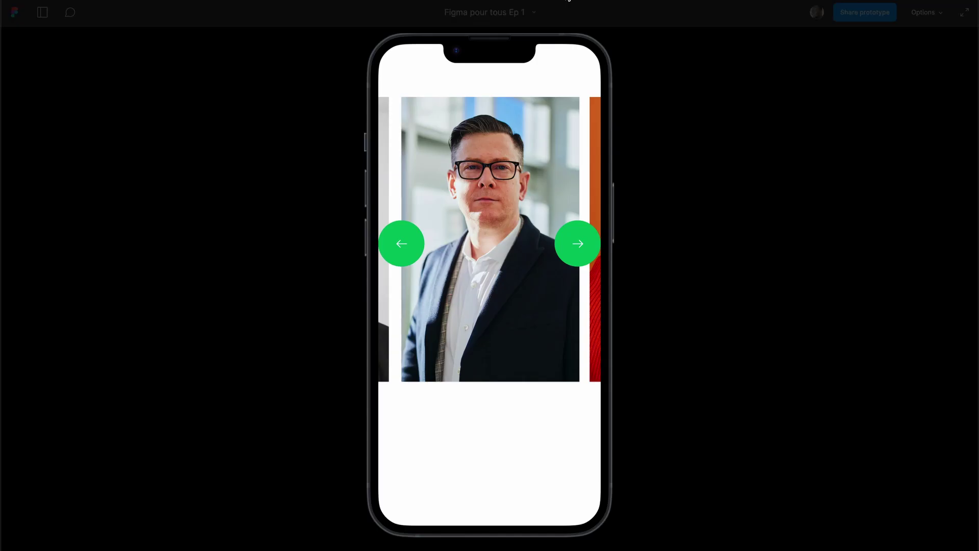
# Preview the prototype and test scrolling between the images with the next and prev buttons.
pyautogui.click(577, 239)
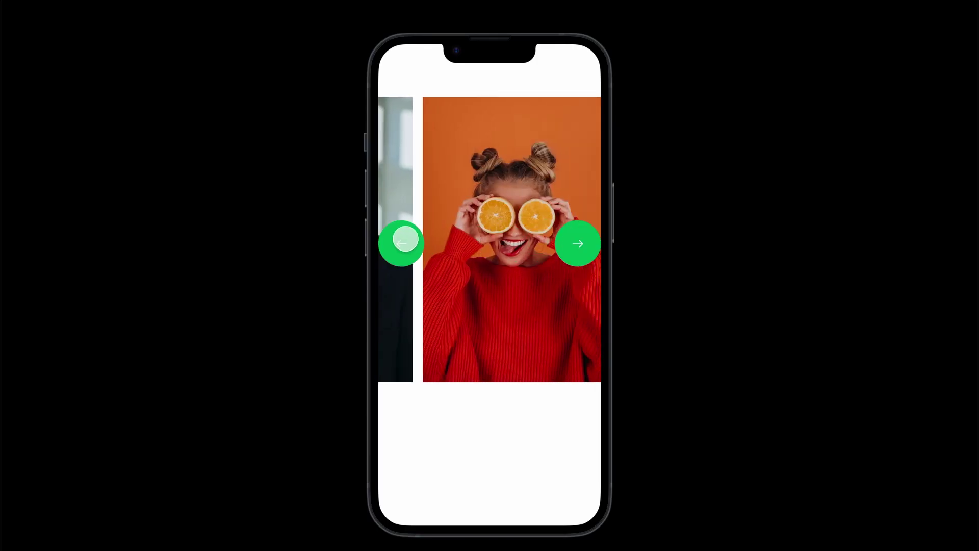
pyautogui.click(404, 239)
pyautogui.click(578, 243)
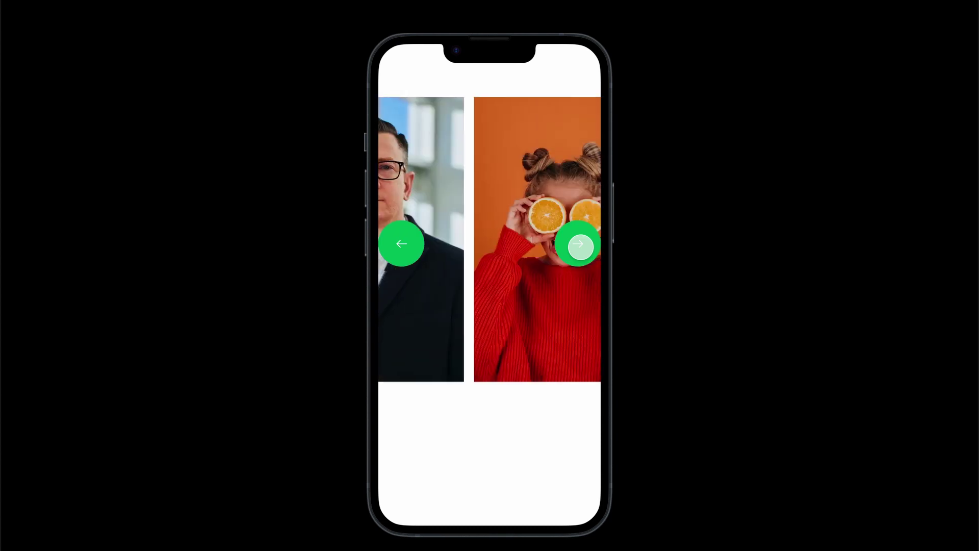
pyautogui.click(399, 242)
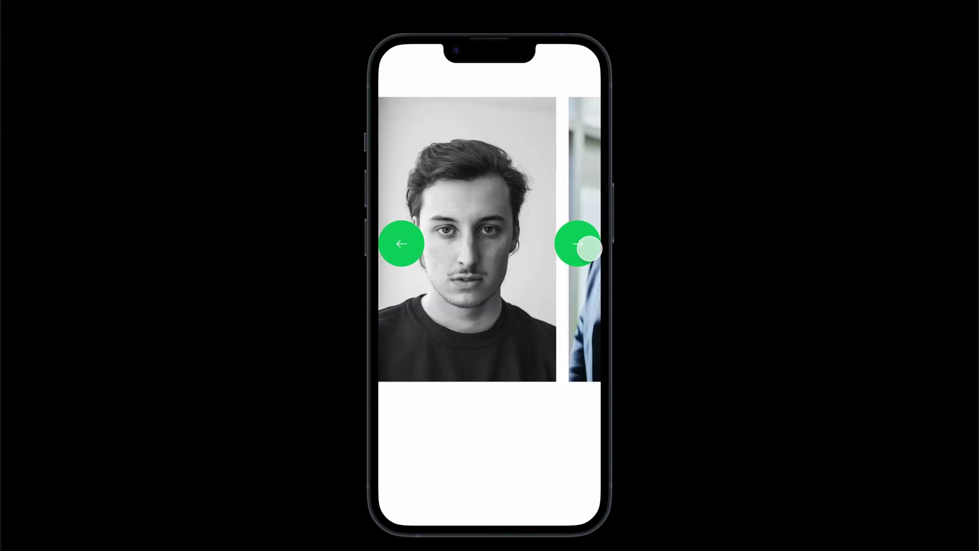
pyautogui.click(584, 245)
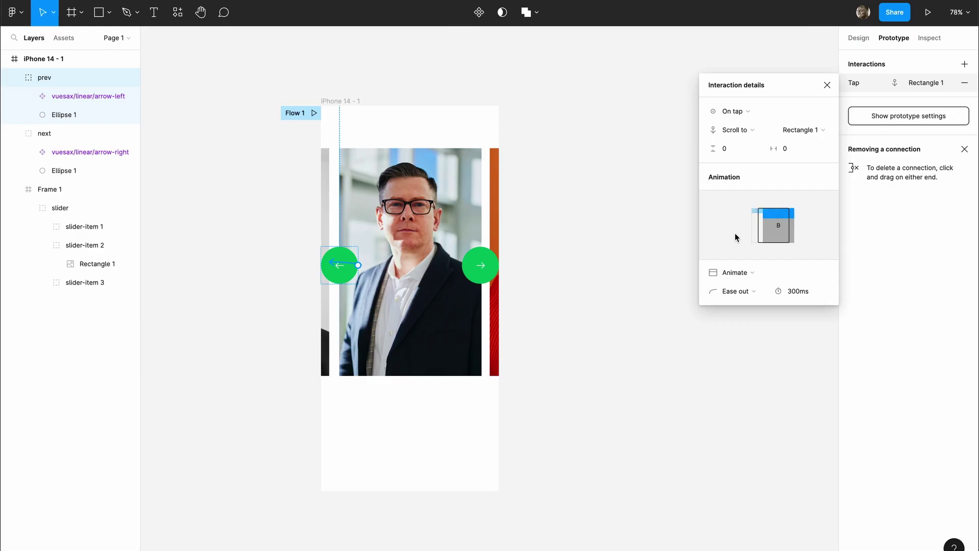
# Set the animation of the prev button's scroll interaction to Instant.
pyautogui.click(755, 291)
pyautogui.click(757, 291)
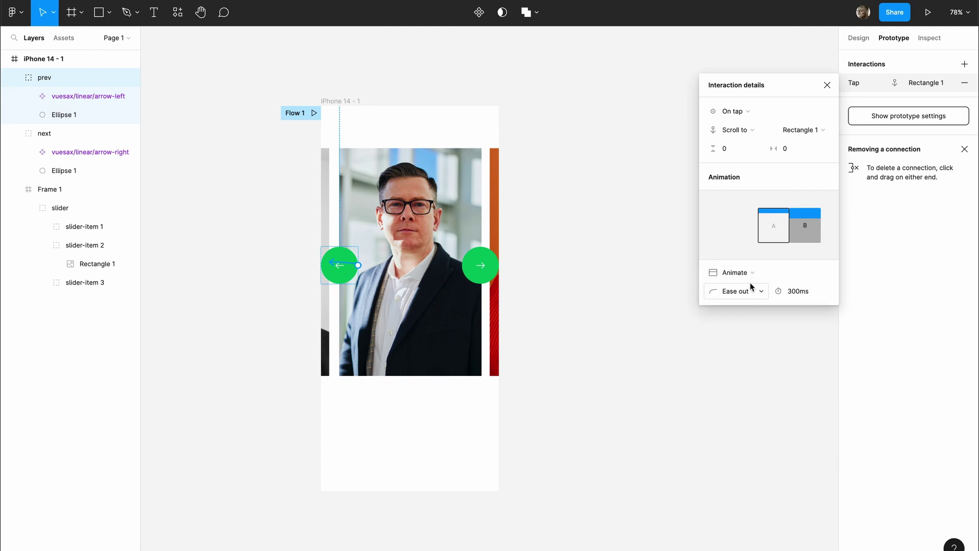
pyautogui.click(747, 283)
pyautogui.click(740, 258)
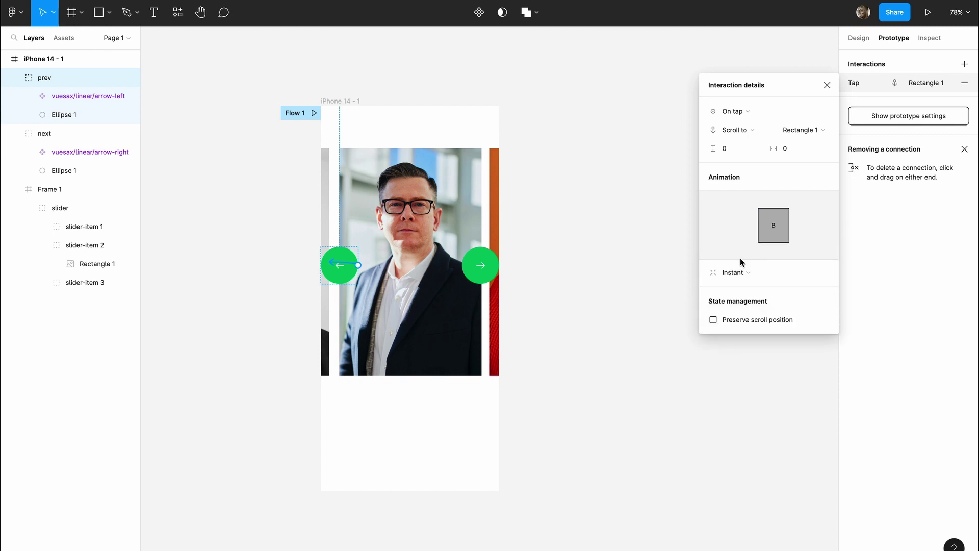
# Set the animation of the next button's scroll interaction to Instant.
pyautogui.click(463, 268)
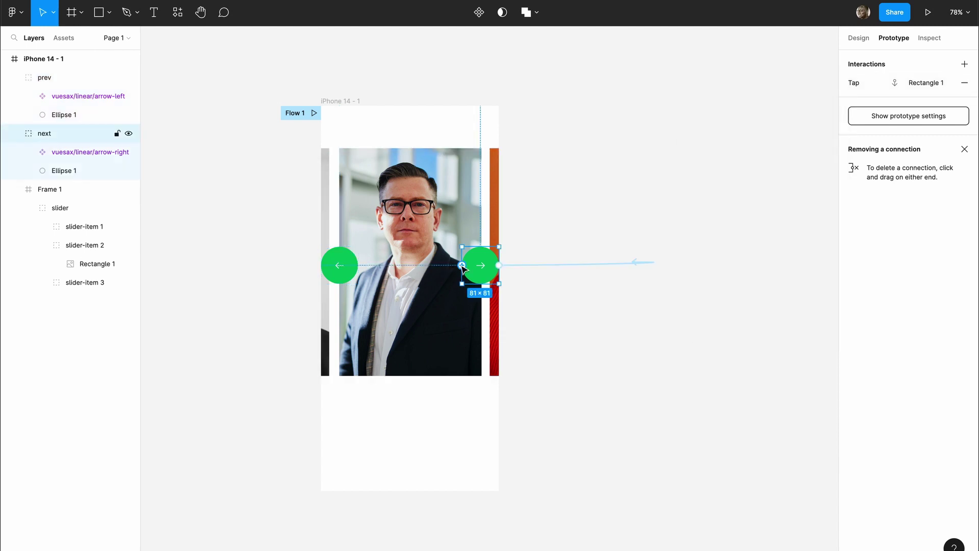
pyautogui.click(595, 265)
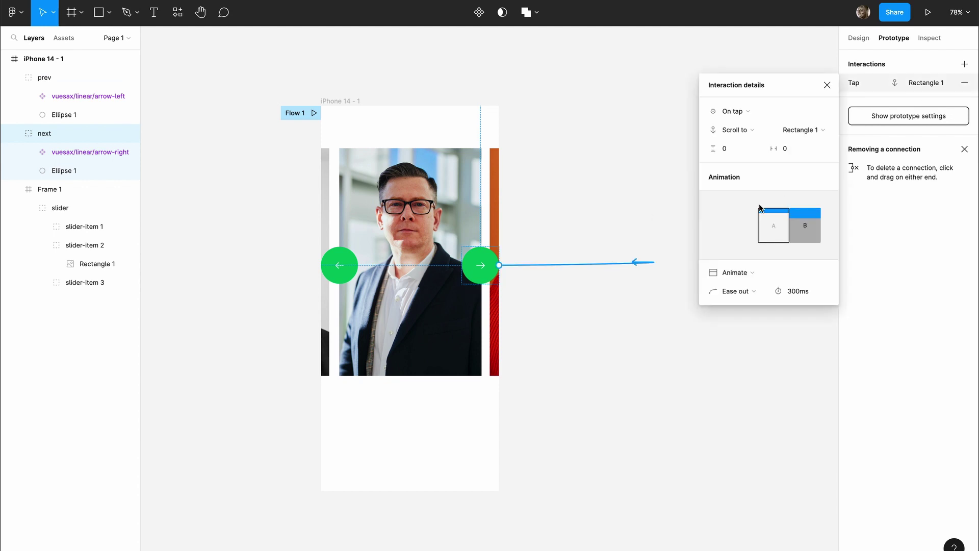
pyautogui.click(741, 272)
pyautogui.click(741, 262)
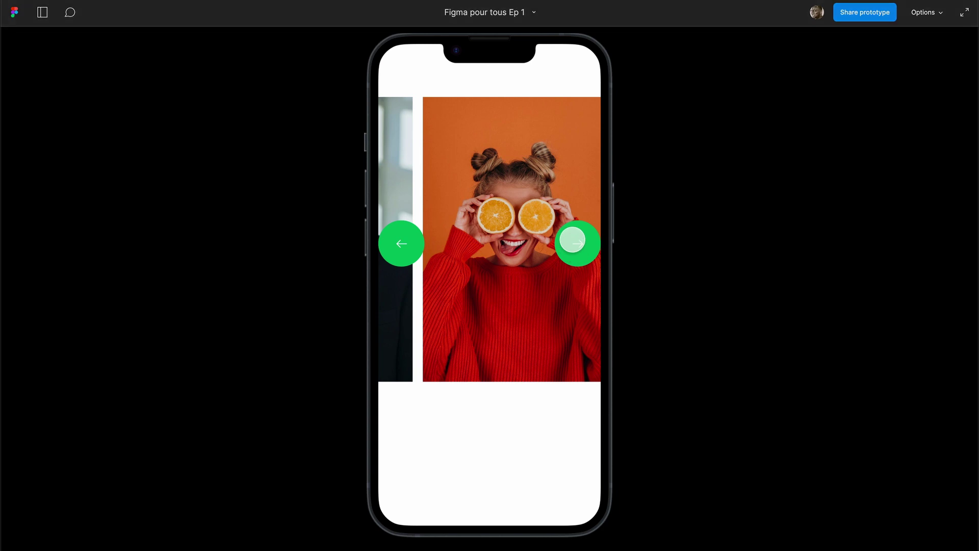
# Test the prev and next buttons again in the prototype preview with the instant transitions.
pyautogui.click(414, 237)
pyautogui.click(565, 243)
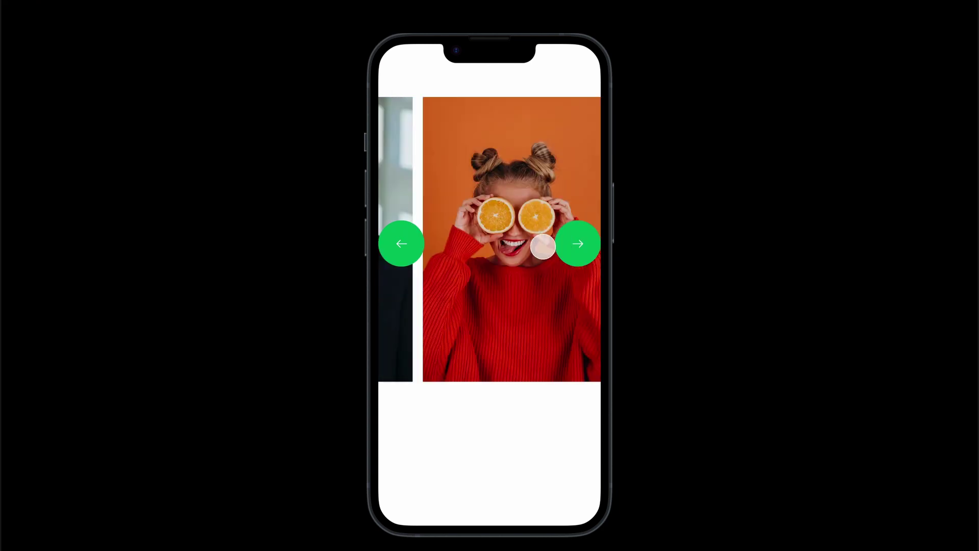
# Scroll the previewed slider back and forward once more to check the instant transitions of both arrow buttons.
pyautogui.click(401, 244)
pyautogui.click(580, 251)
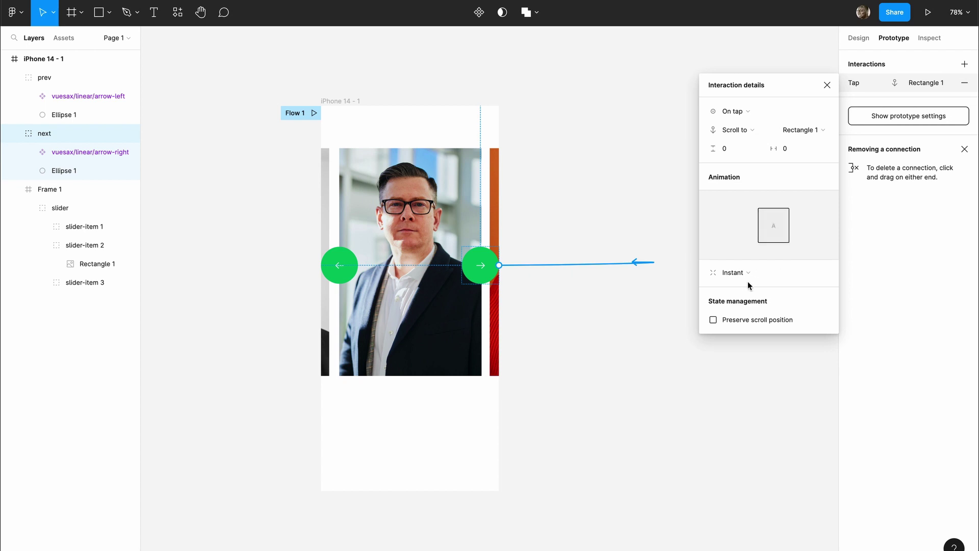
# Change the animation of the next and prev buttons' scroll interactions from instant to Animate.
pyautogui.click(757, 275)
pyautogui.click(751, 285)
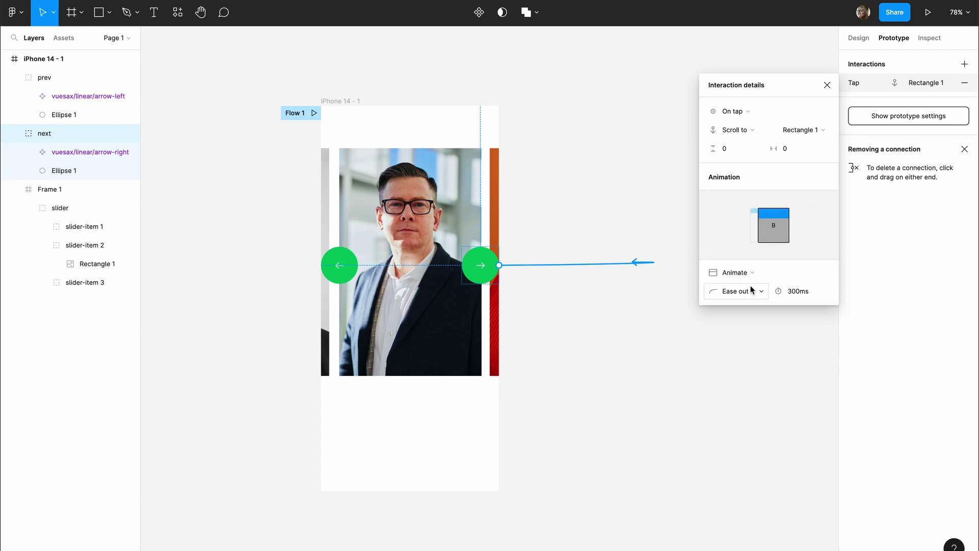
pyautogui.click(357, 272)
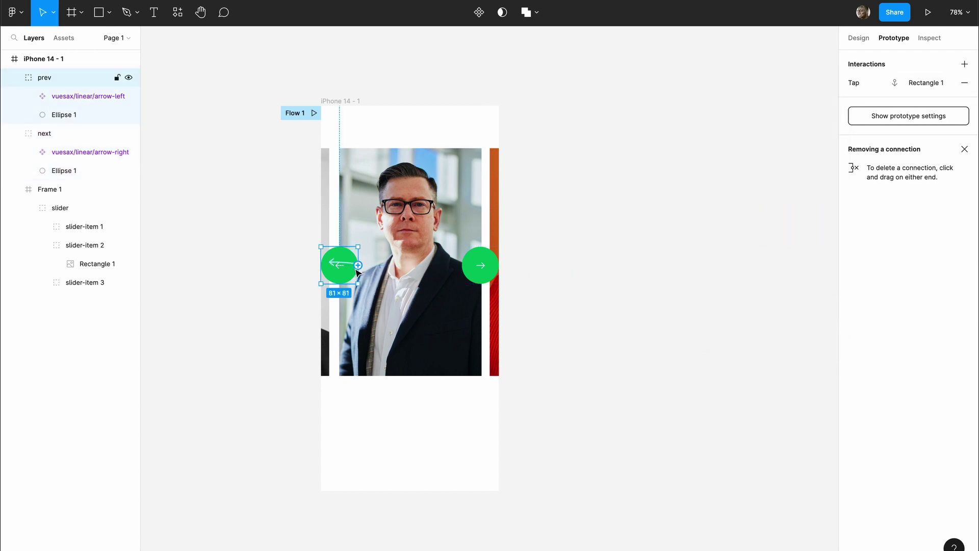
pyautogui.click(347, 266)
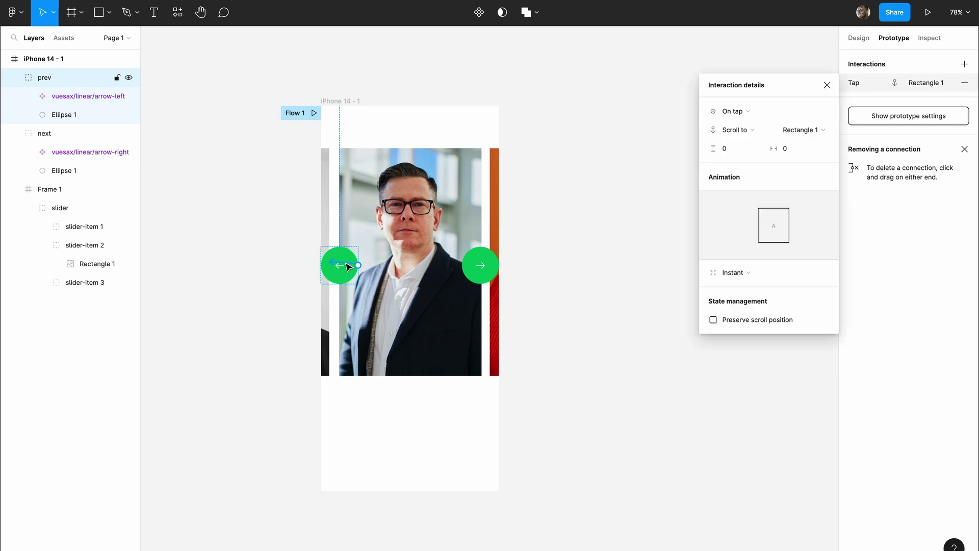
pyautogui.click(742, 278)
pyautogui.click(743, 285)
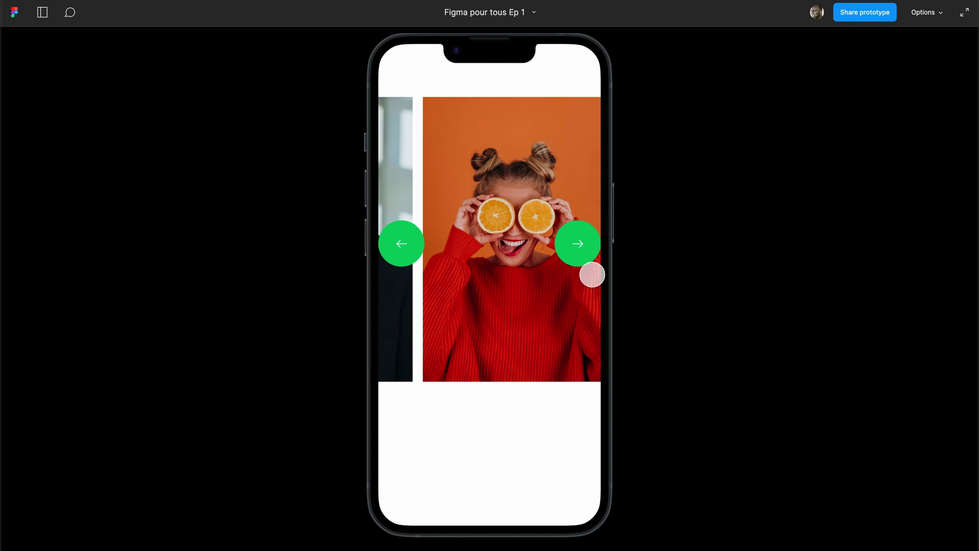
# Test the animated scrolling in the prototype preview by going back to the first image with the prev button.
pyautogui.click(402, 248)
pyautogui.click(400, 244)
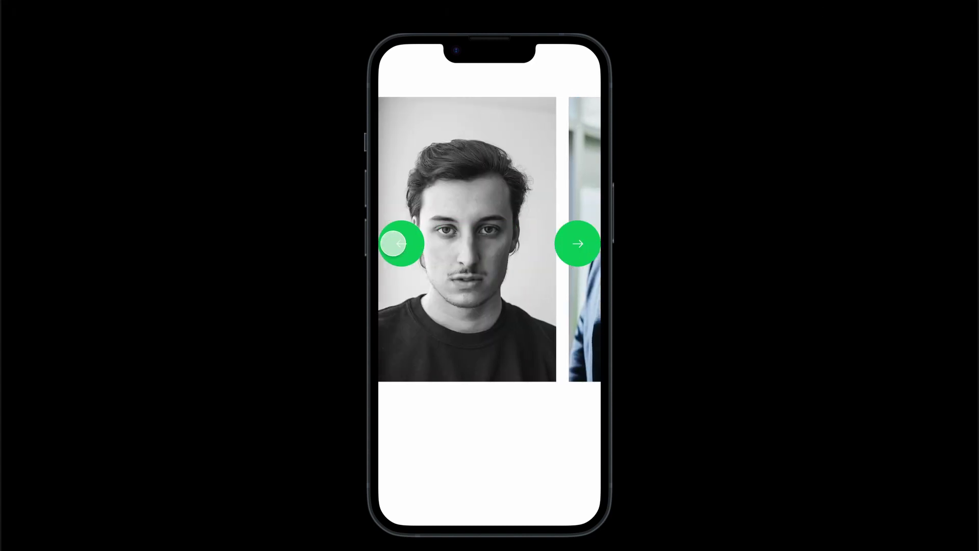